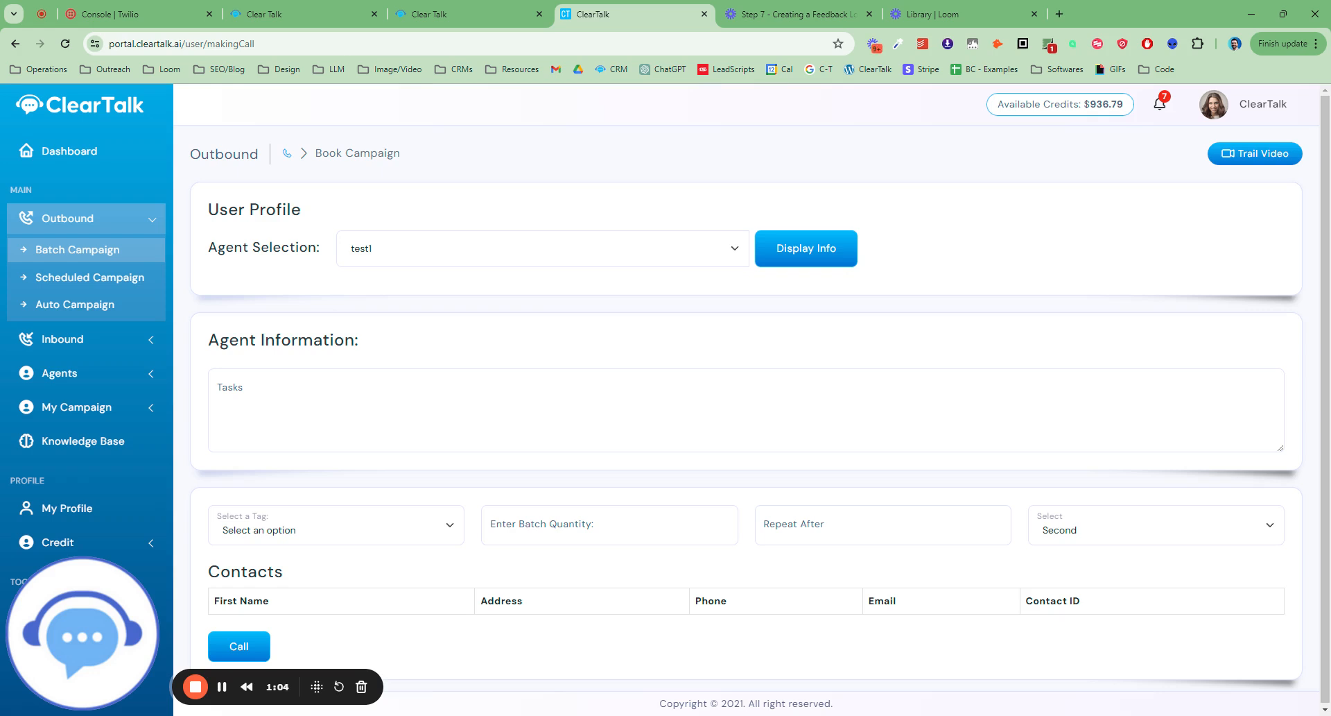
Switch to the Clear Talk workflow builder and add a Facebook Lead Form Submitted trigger to the new workflow.
left_click(305, 13)
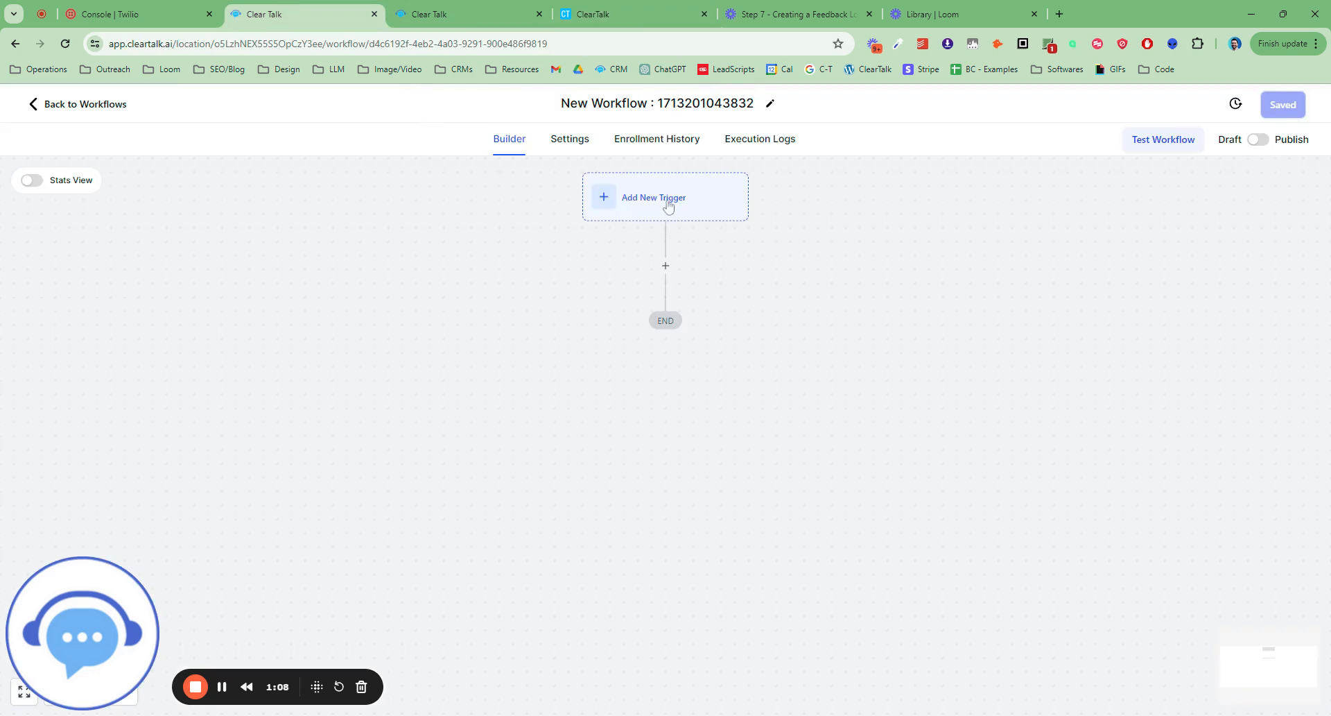
left_click(667, 207)
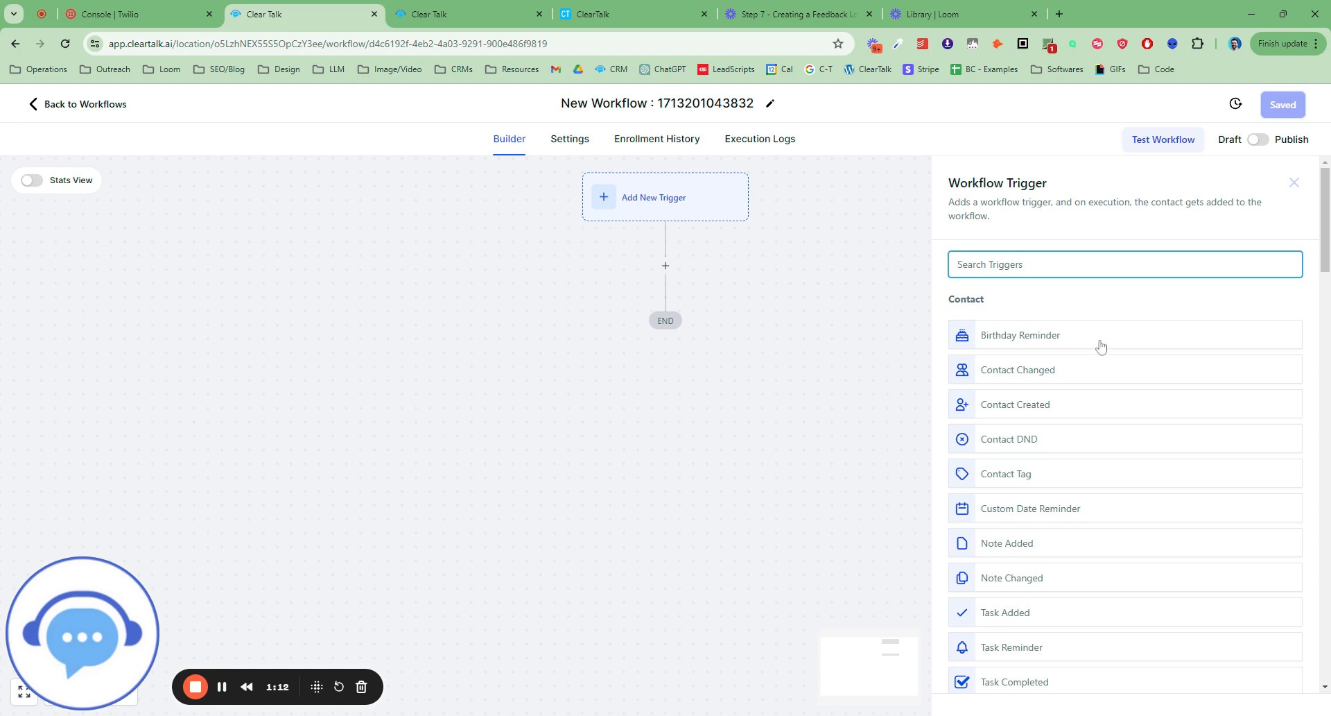
type("form")
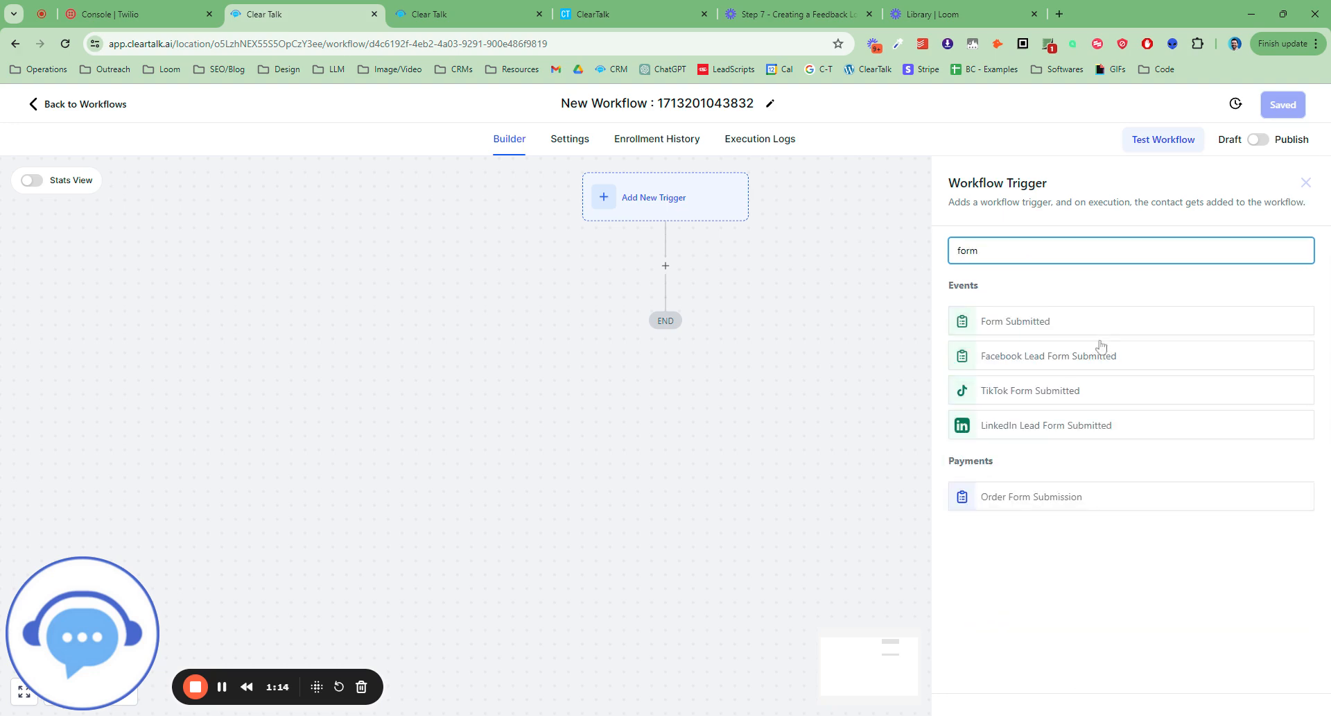
left_click(1047, 355)
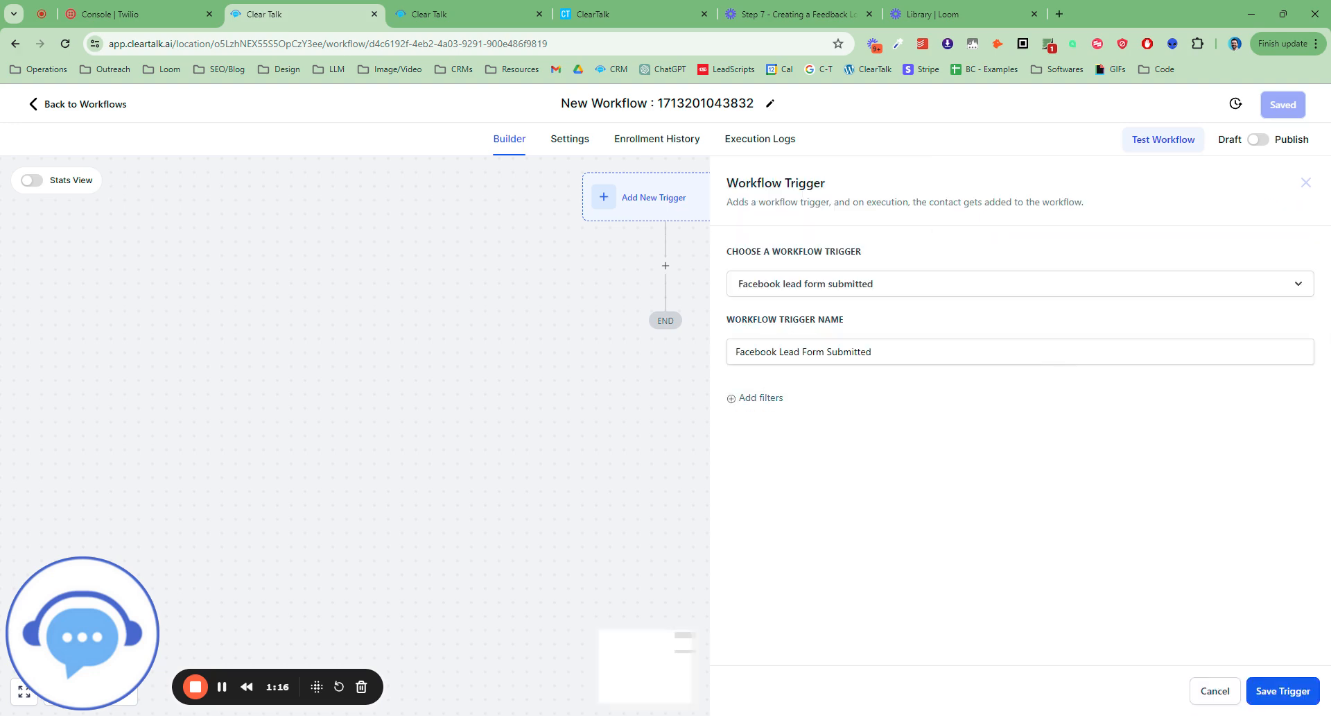
left_click(1307, 694)
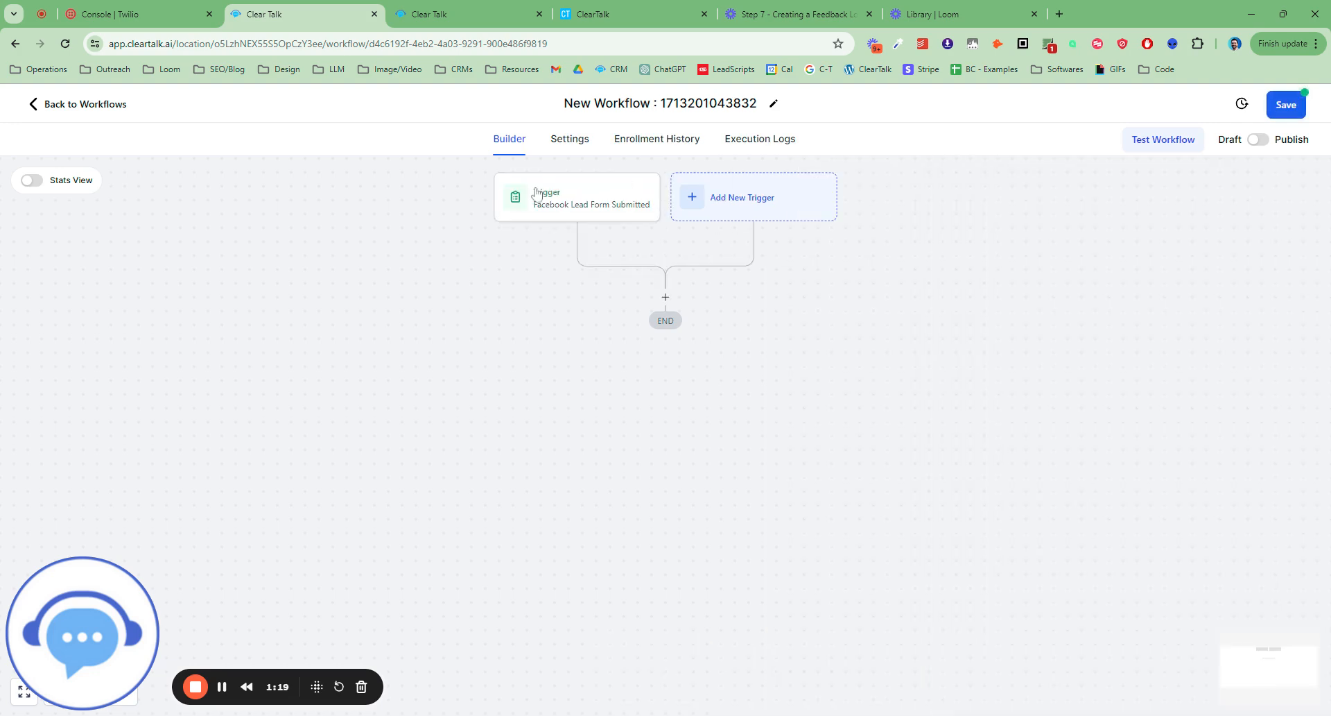
Add a Wait action below the trigger and enable its advance window.
left_click(665, 296)
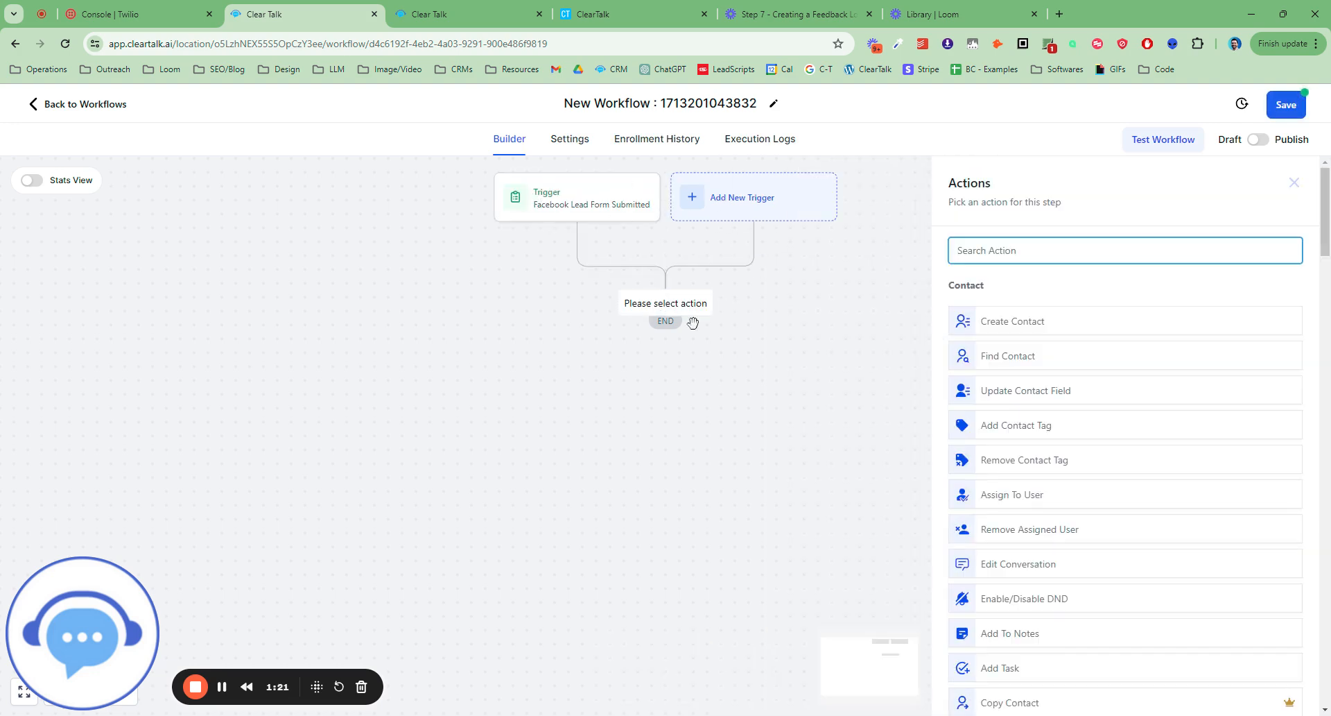
type("wait")
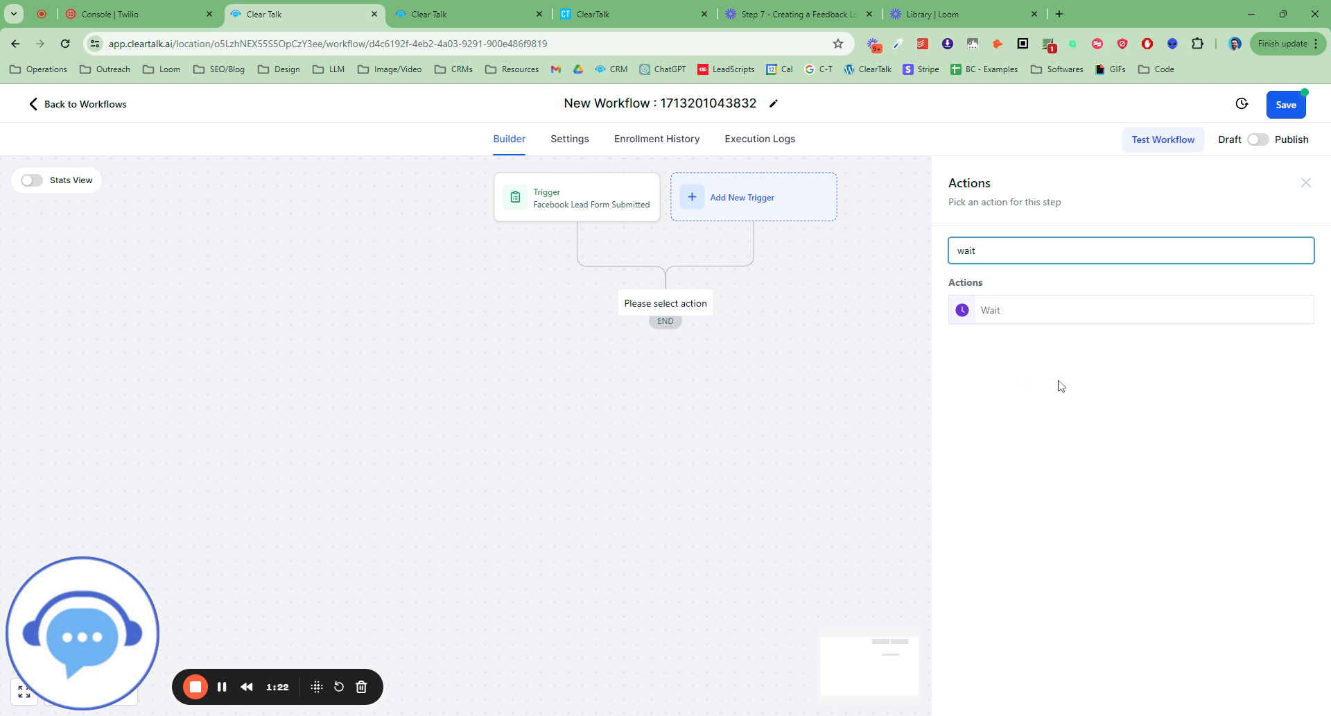
left_click(996, 311)
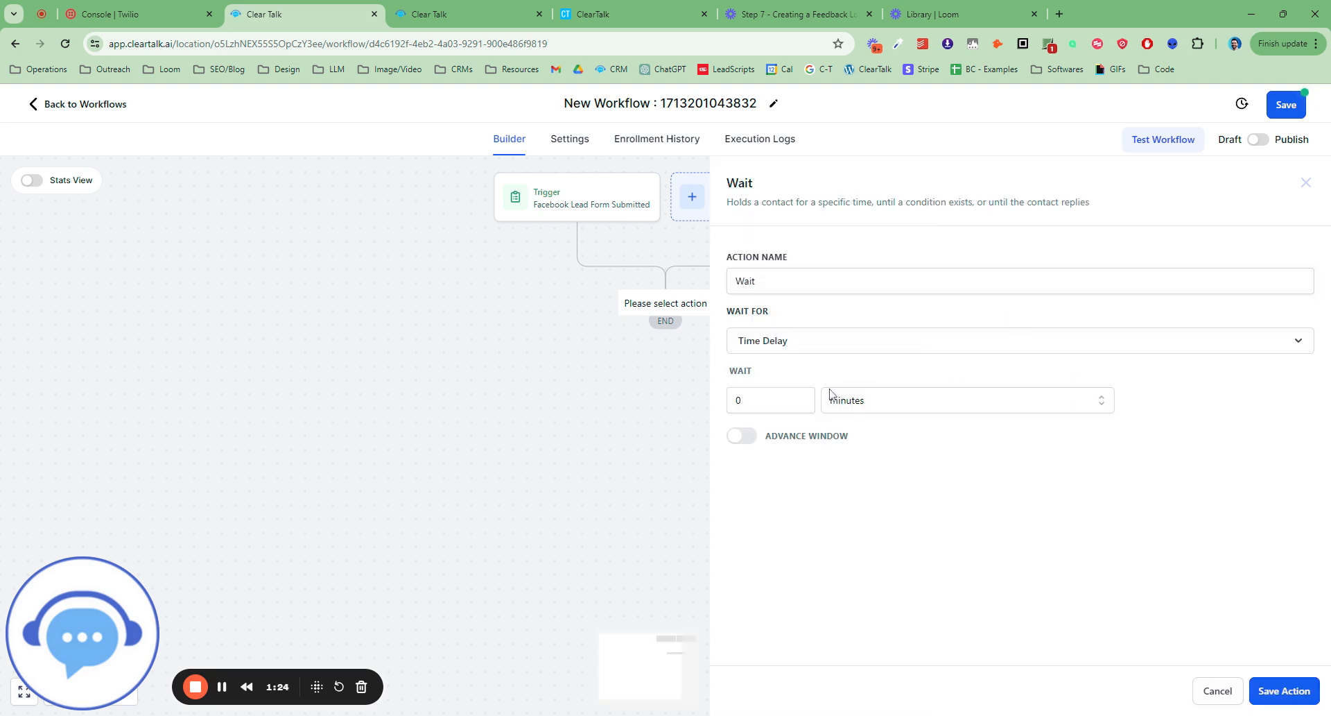
left_click(741, 436)
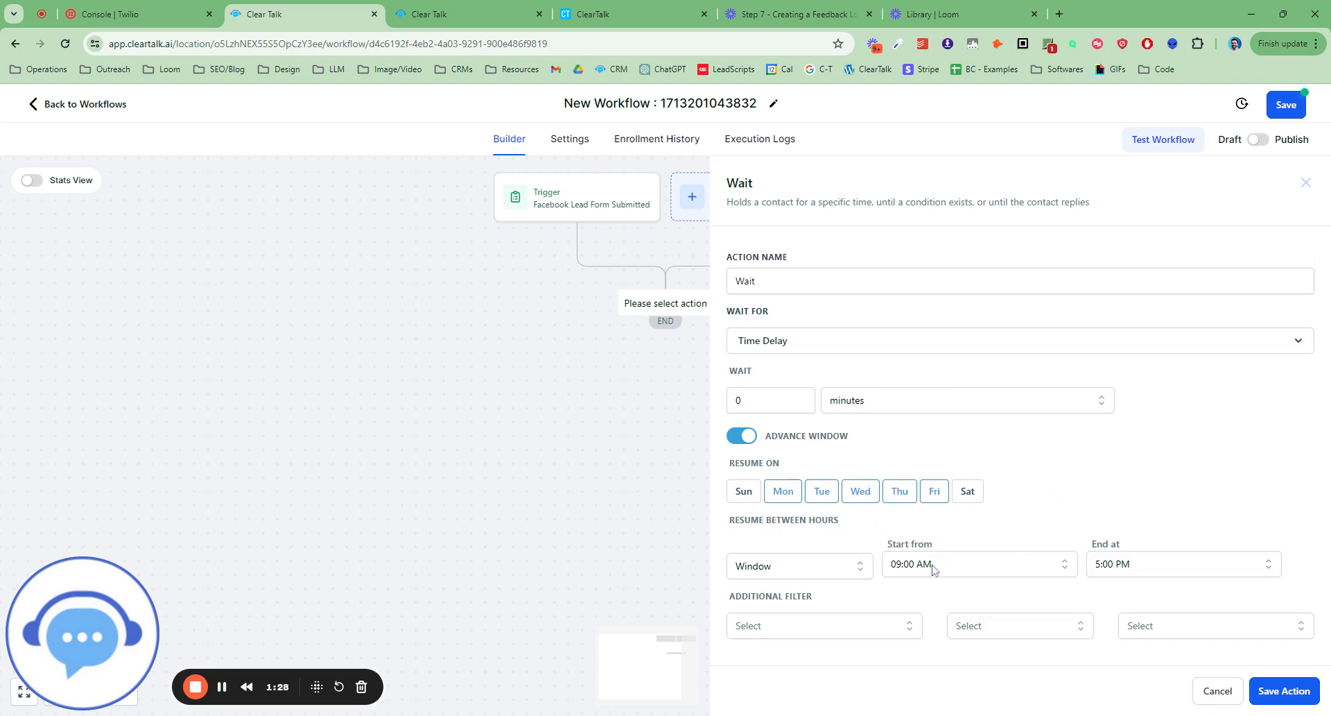
Set the first Wait's resume window to end at 6:00 PM and save the action.
left_click(1120, 566)
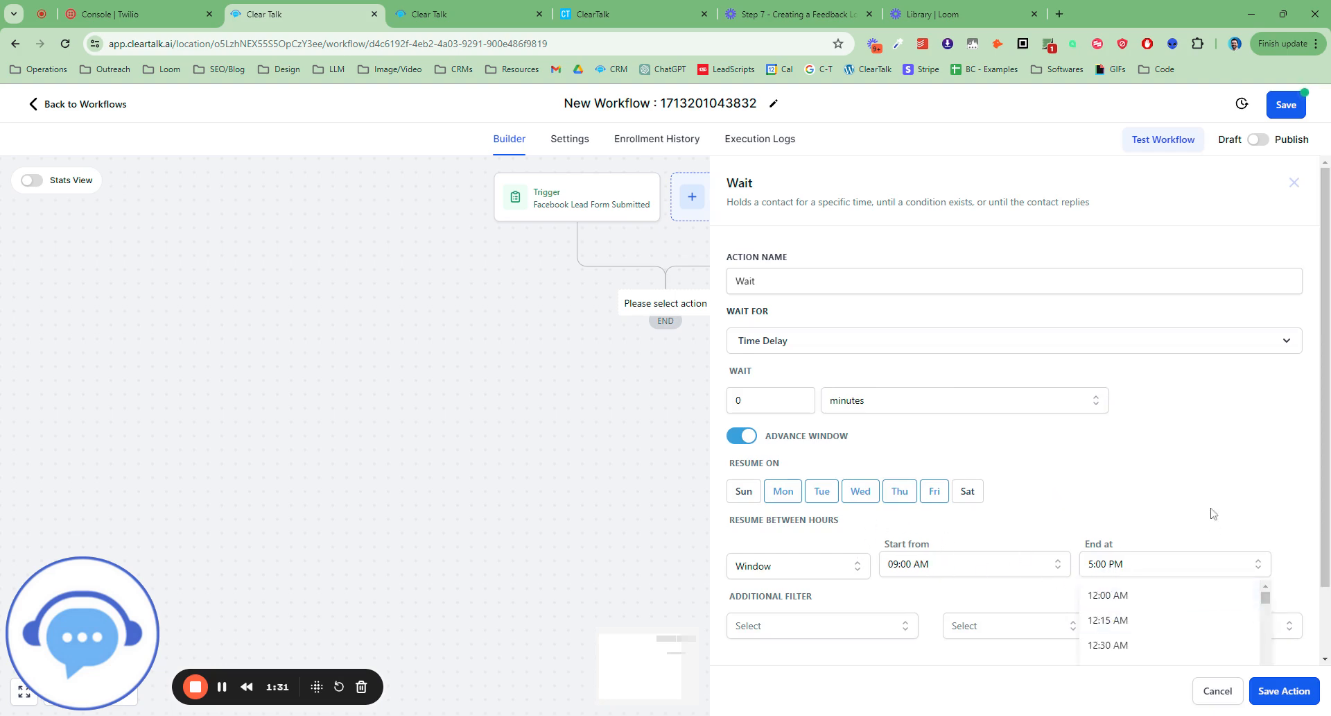
scroll(1248, 547, "down", 2)
scroll(1217, 584, "down", 7)
left_click_drag(1268, 547, 1278, 618)
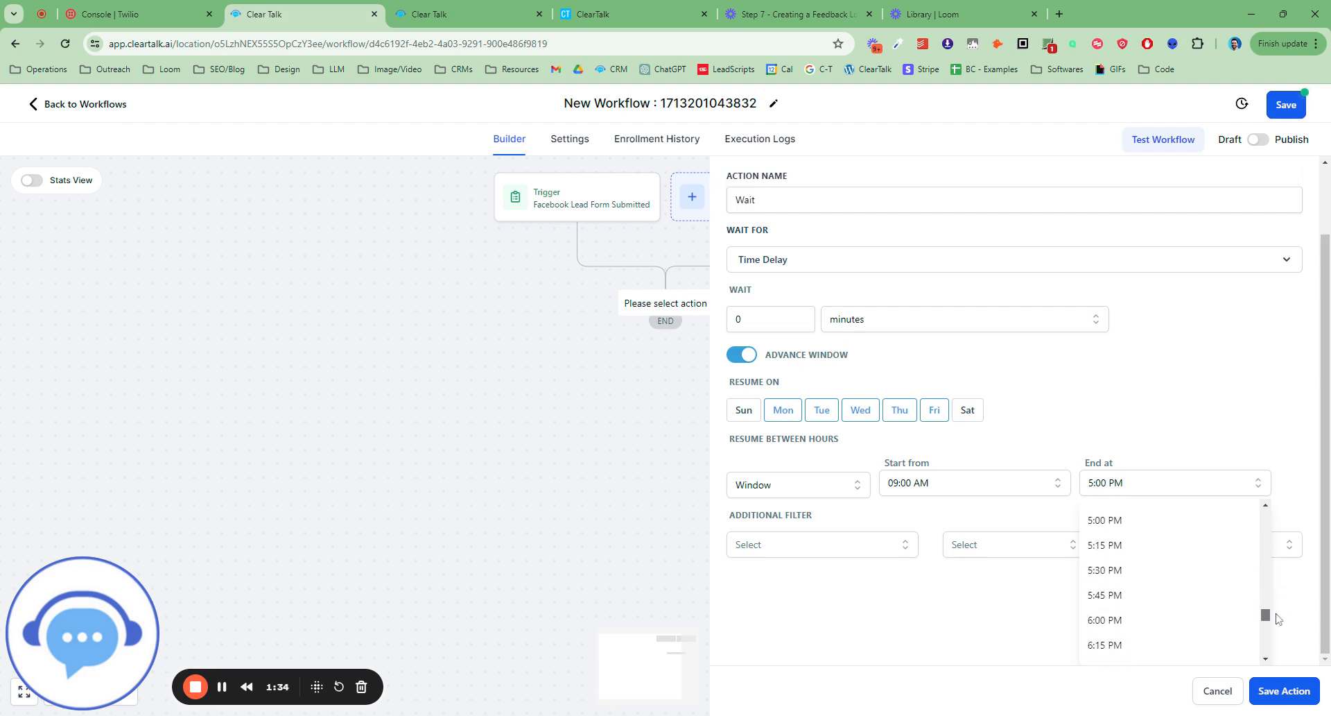
left_click(1151, 622)
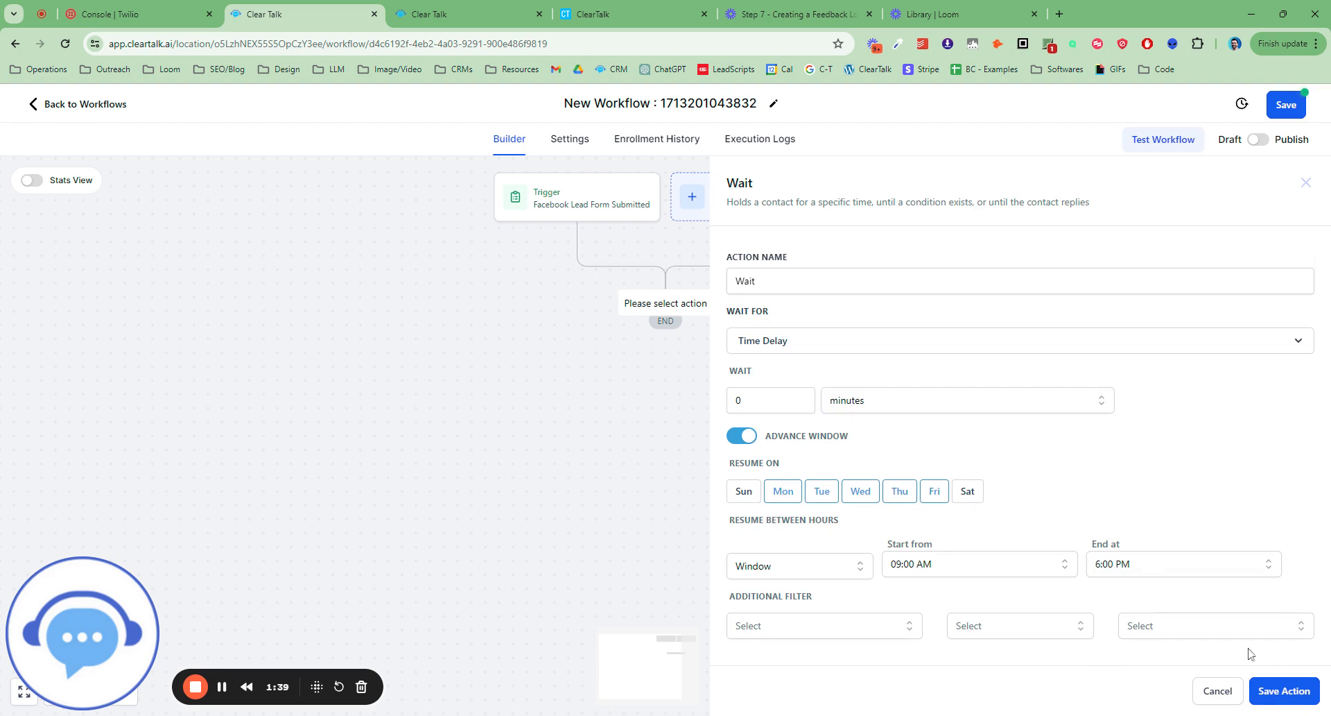
double_click(738, 401)
left_click(1288, 691)
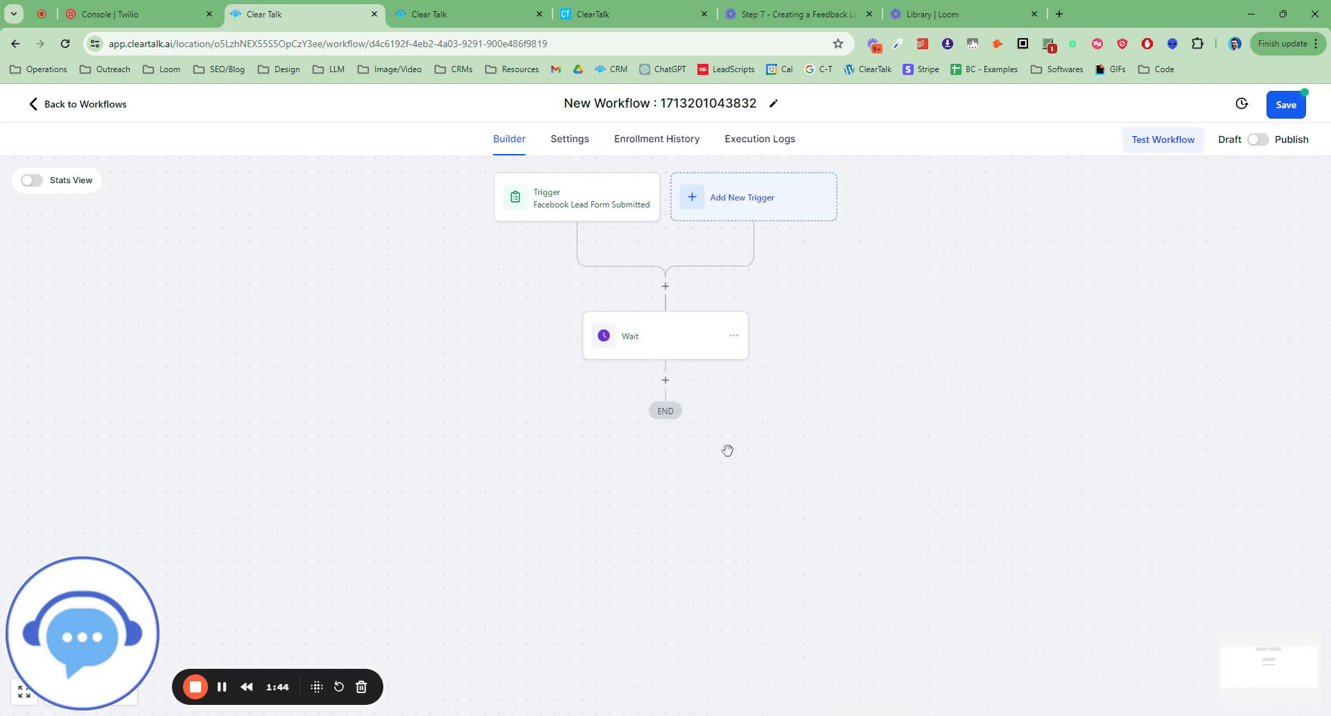
Add an Add Contact Tag action after the Wait with a new tag ctleadsetter, named "Add Tag - ctleadsetter - 1".
left_click(660, 381)
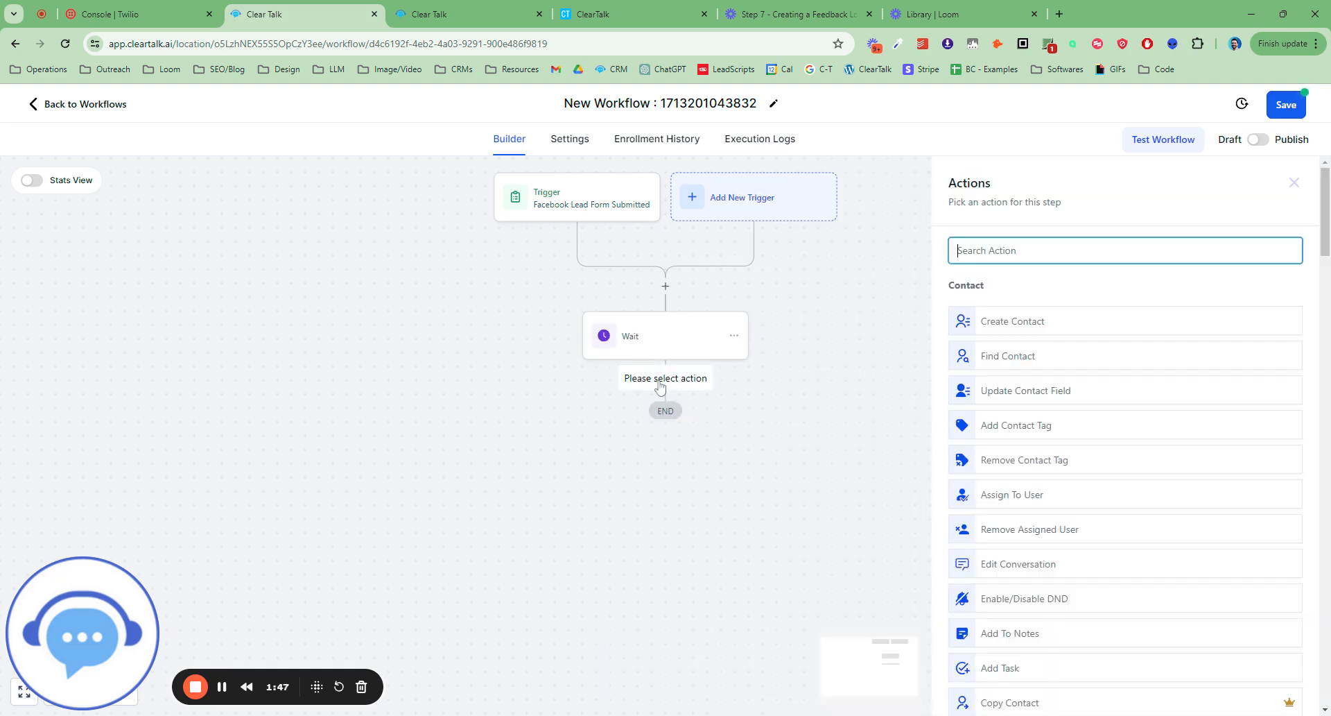
type("add")
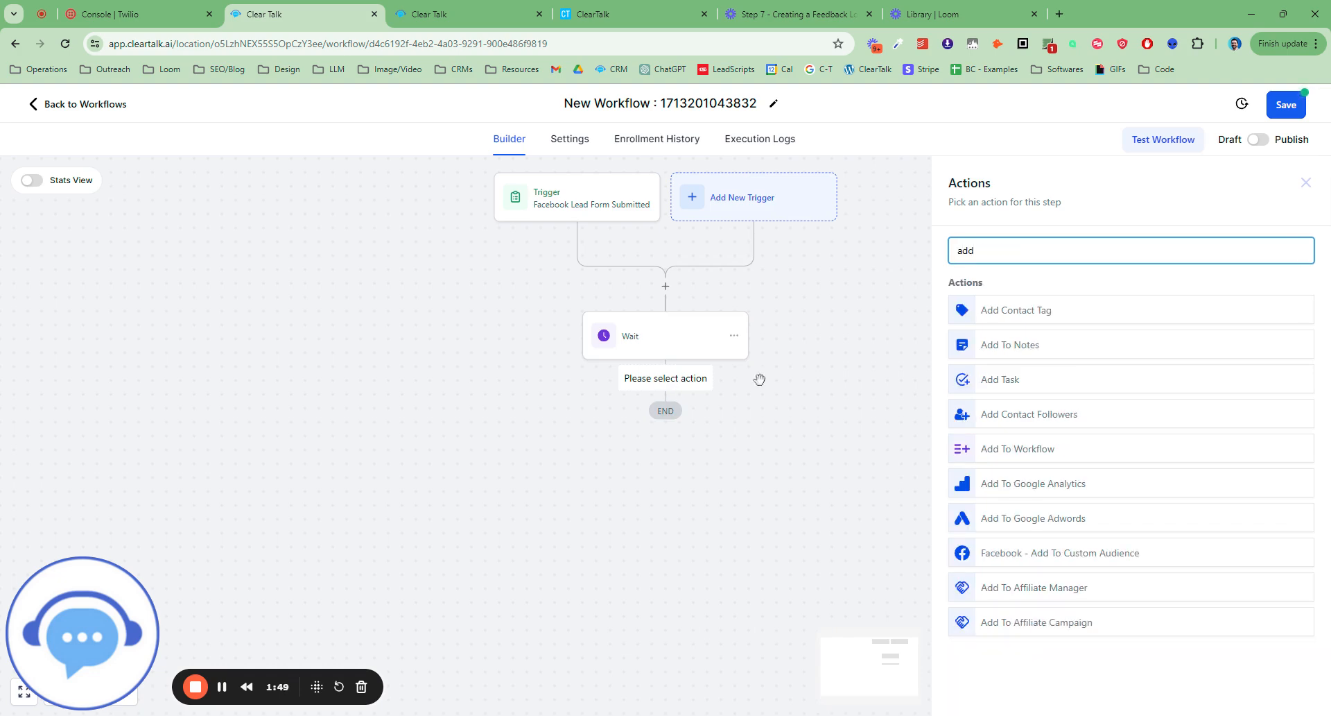
left_click(1025, 310)
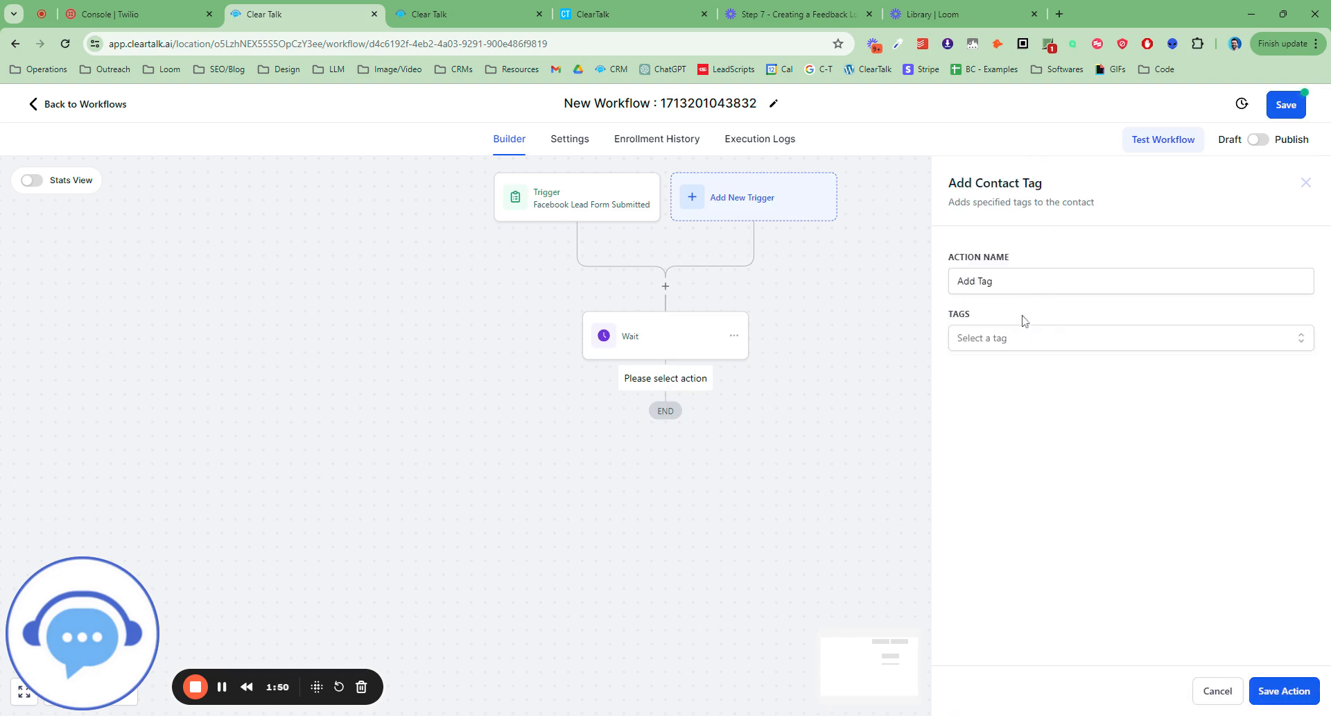
left_click(1014, 338)
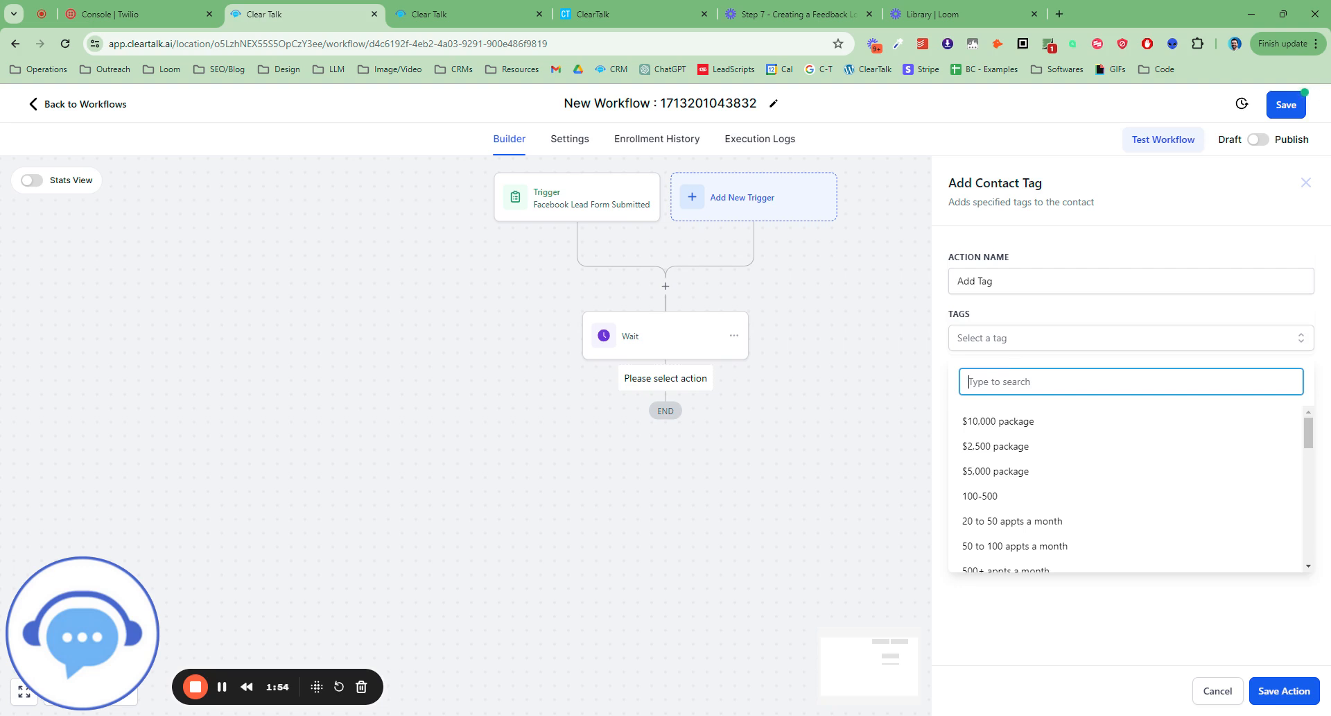
type("ct")
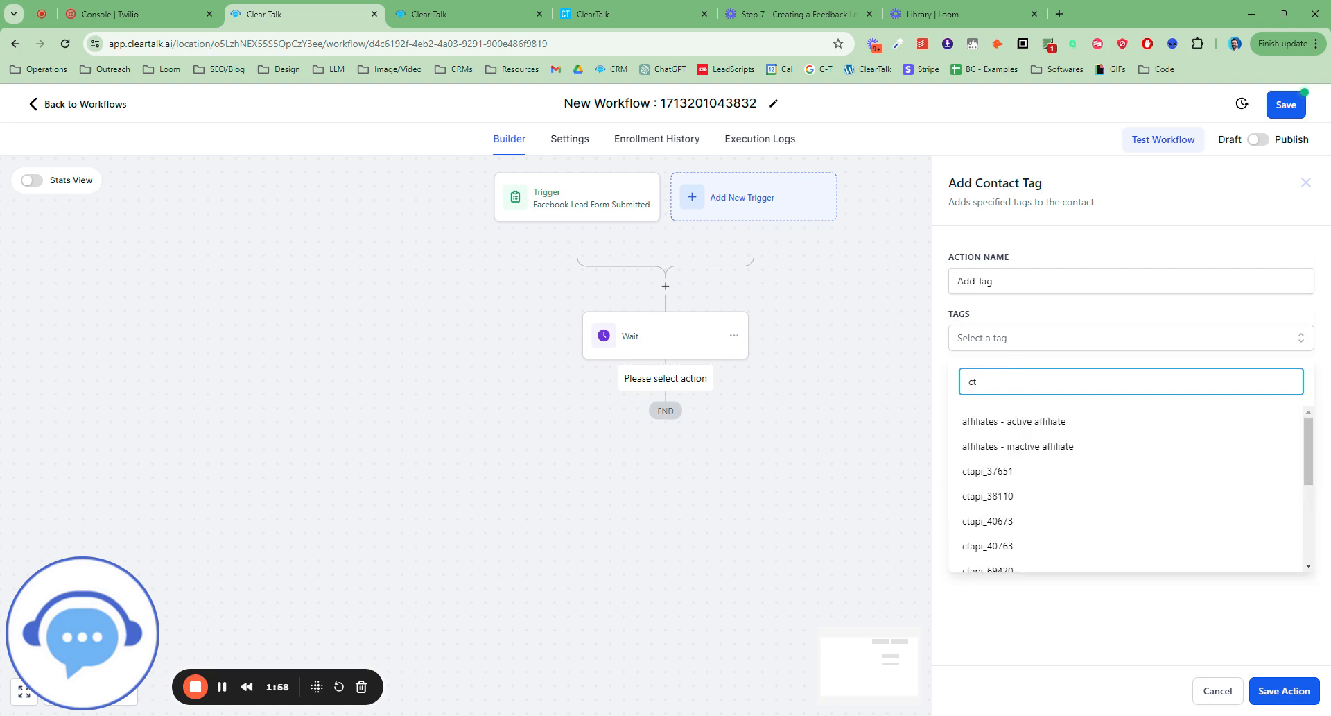
type("leadsetter")
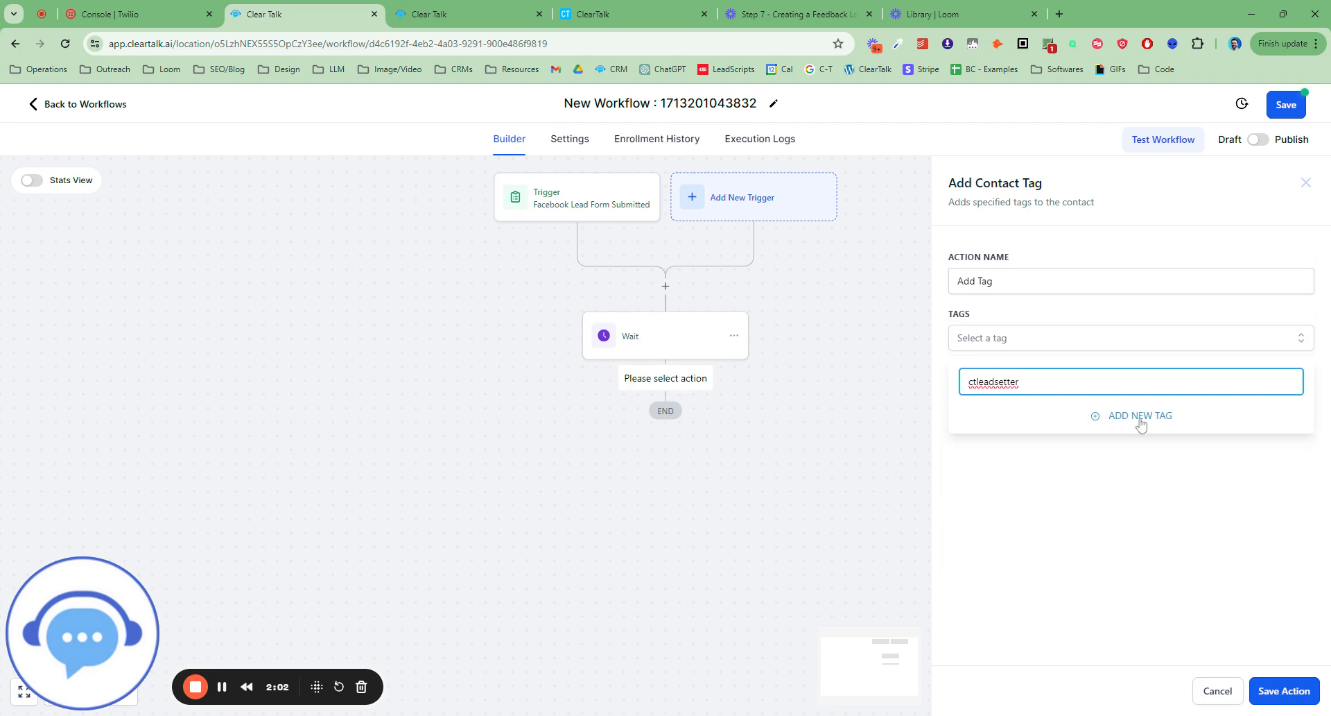
left_click(1141, 421)
left_click(994, 281)
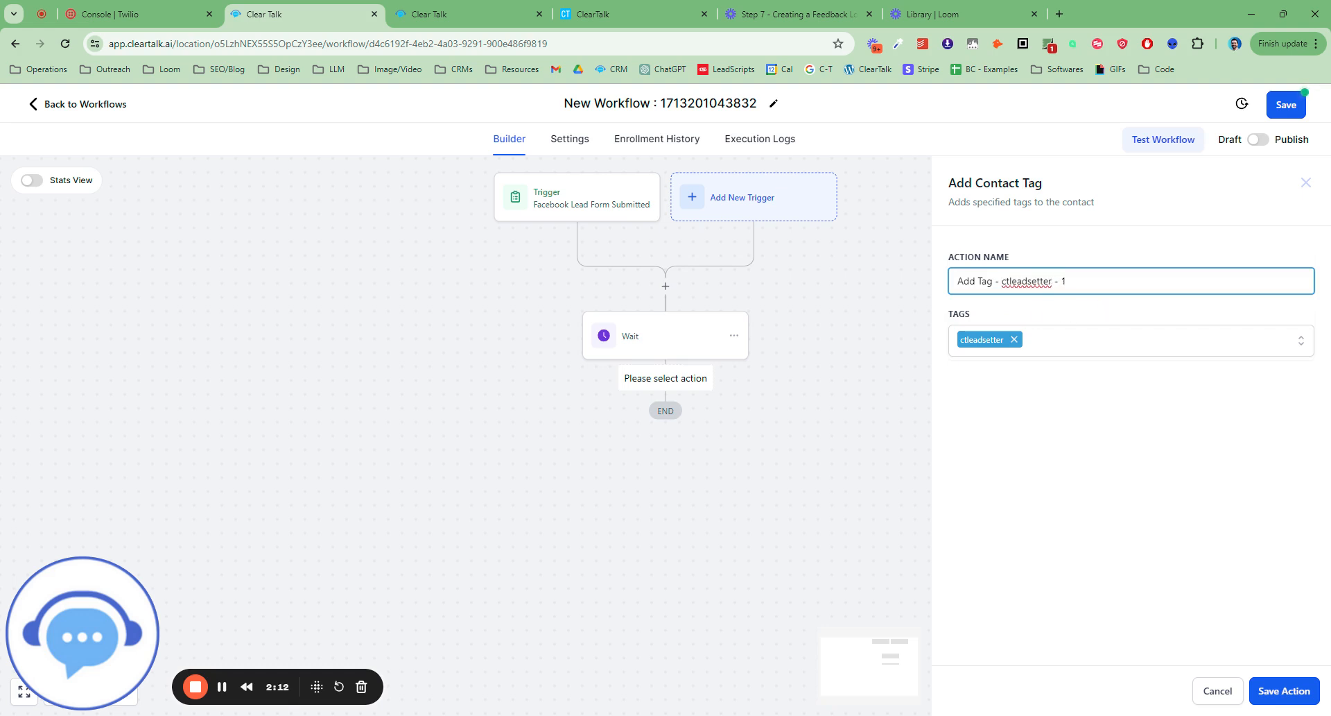
left_click(1255, 699)
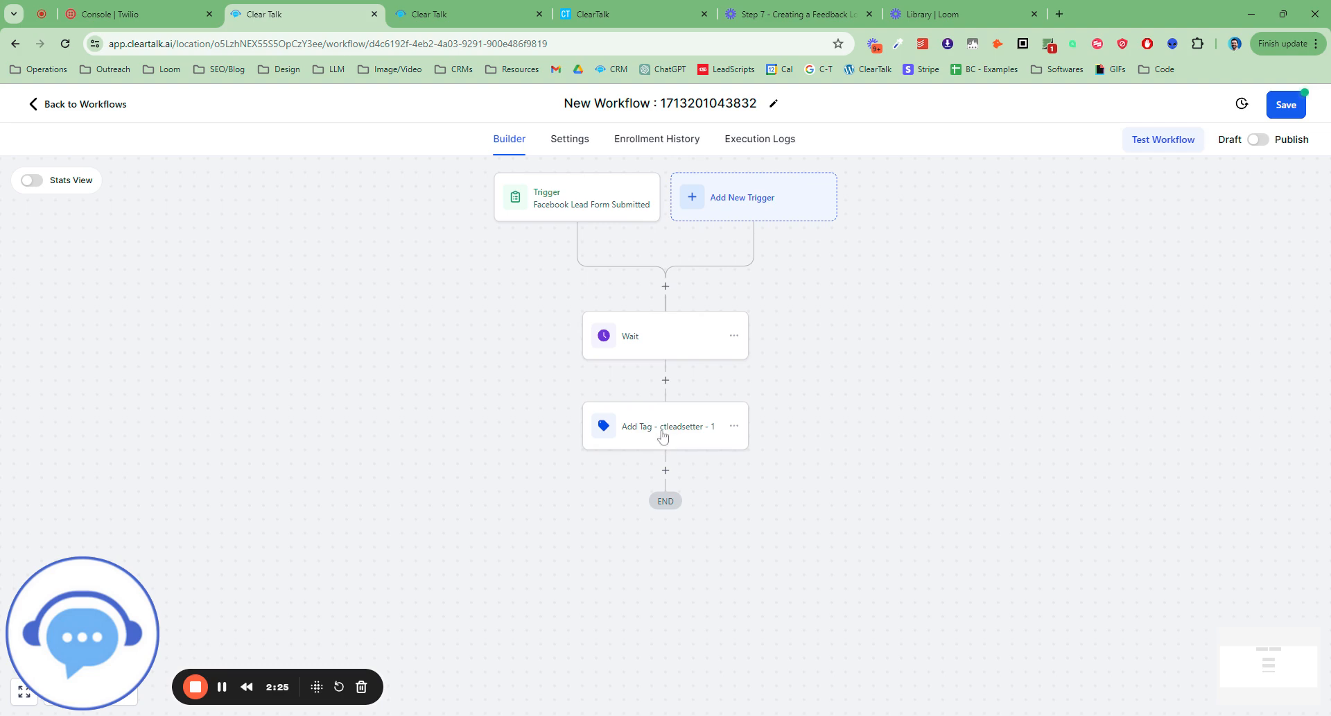
Add a second Wait action after the tag action with a 2-hour delay and the advance window enabled.
left_click(667, 471)
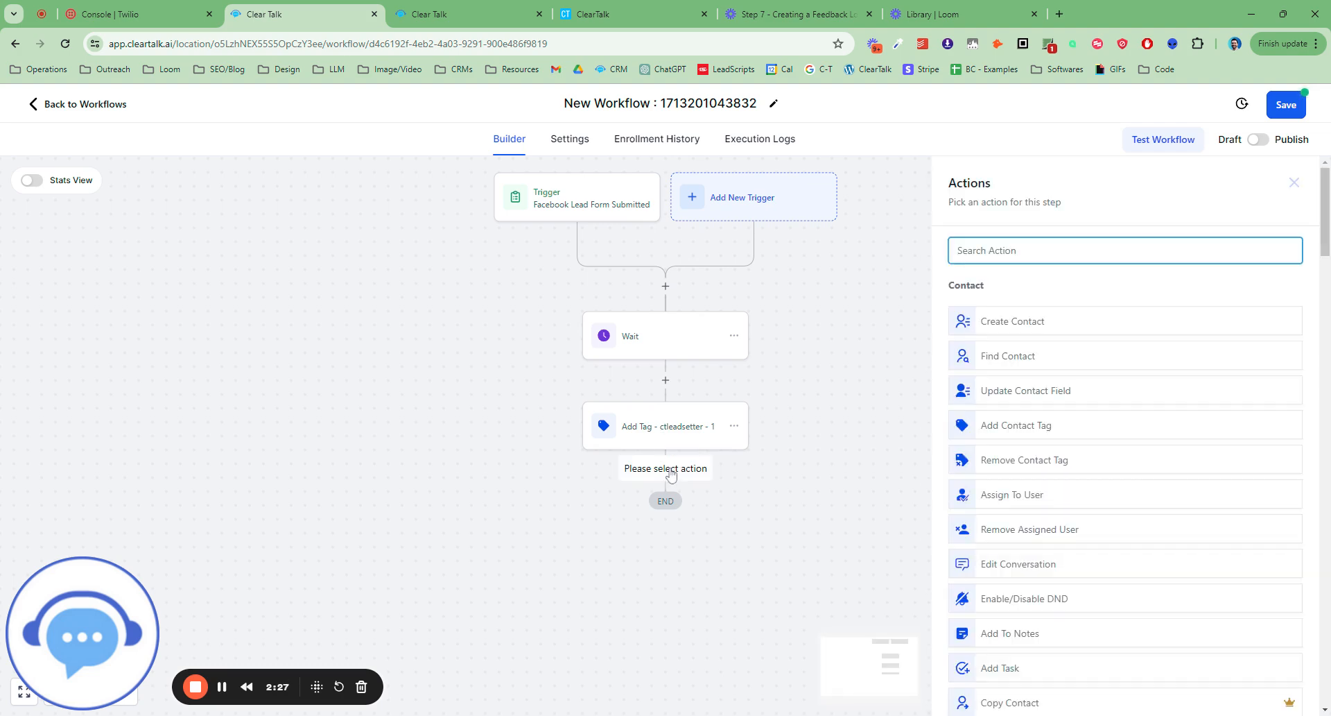
type("wait")
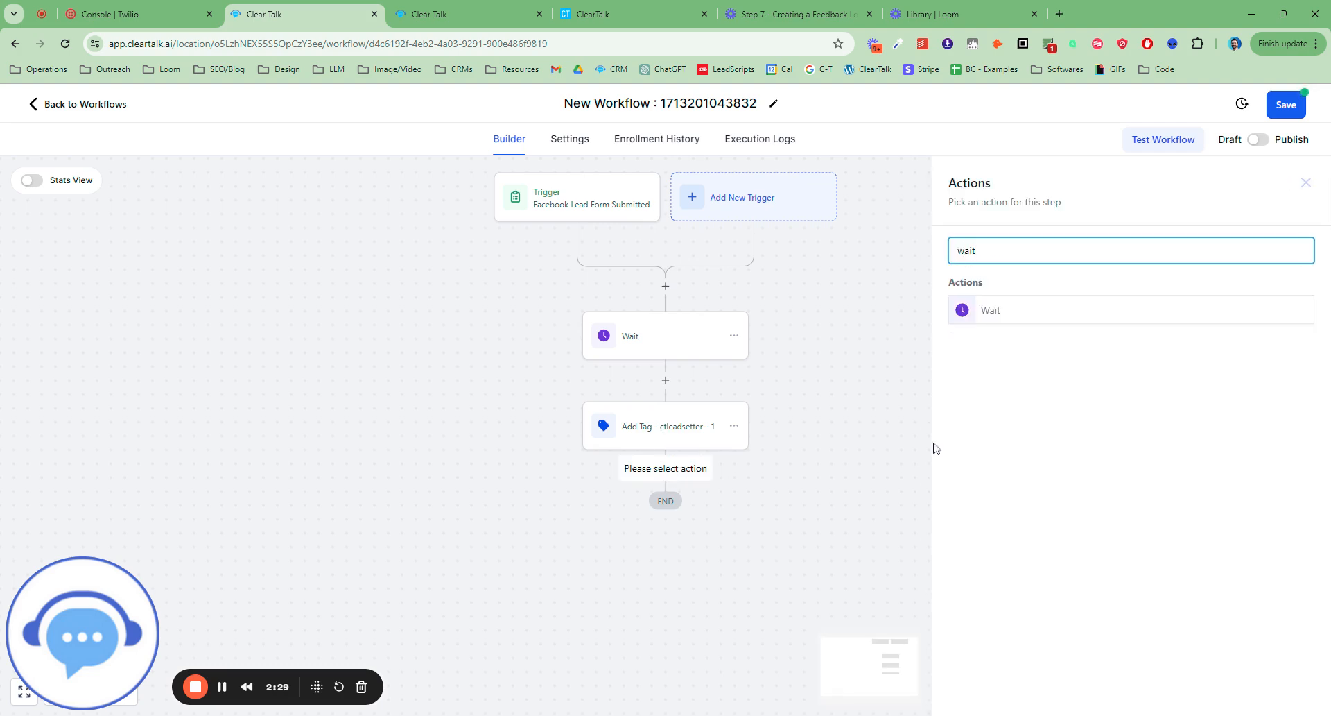
left_click(1001, 317)
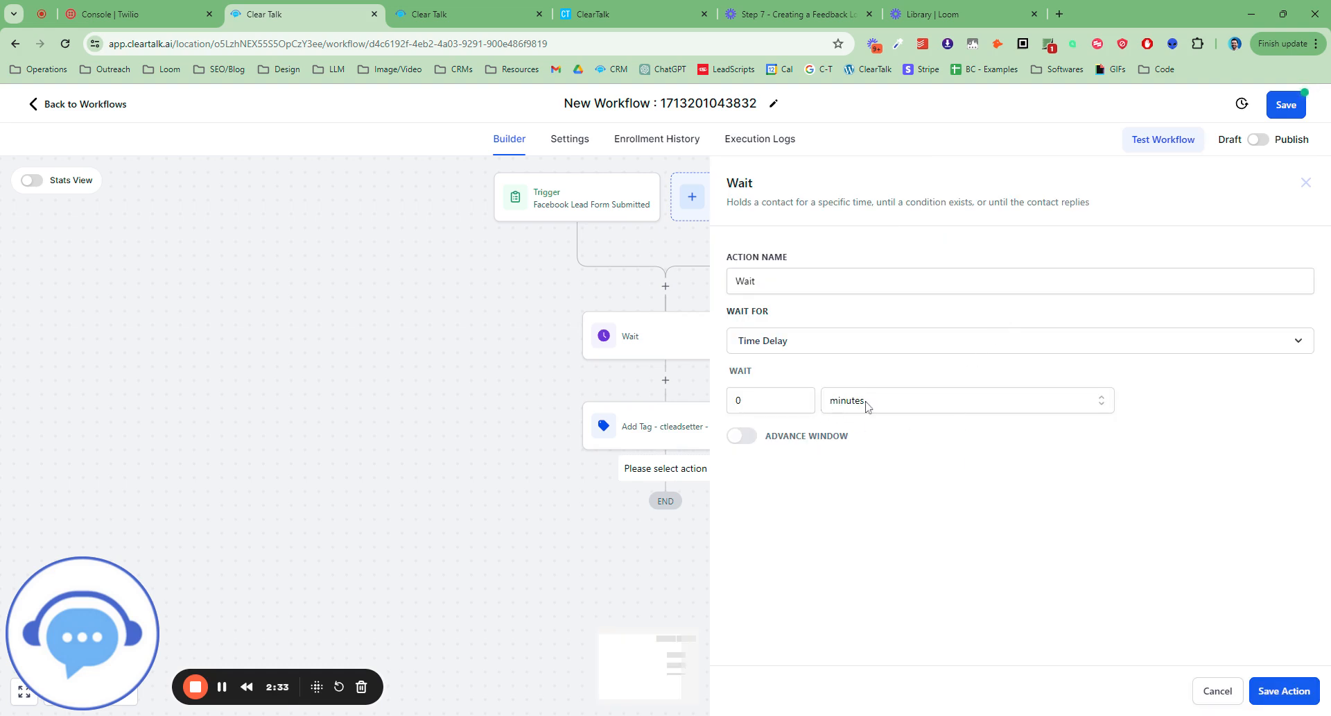
left_click(802, 398)
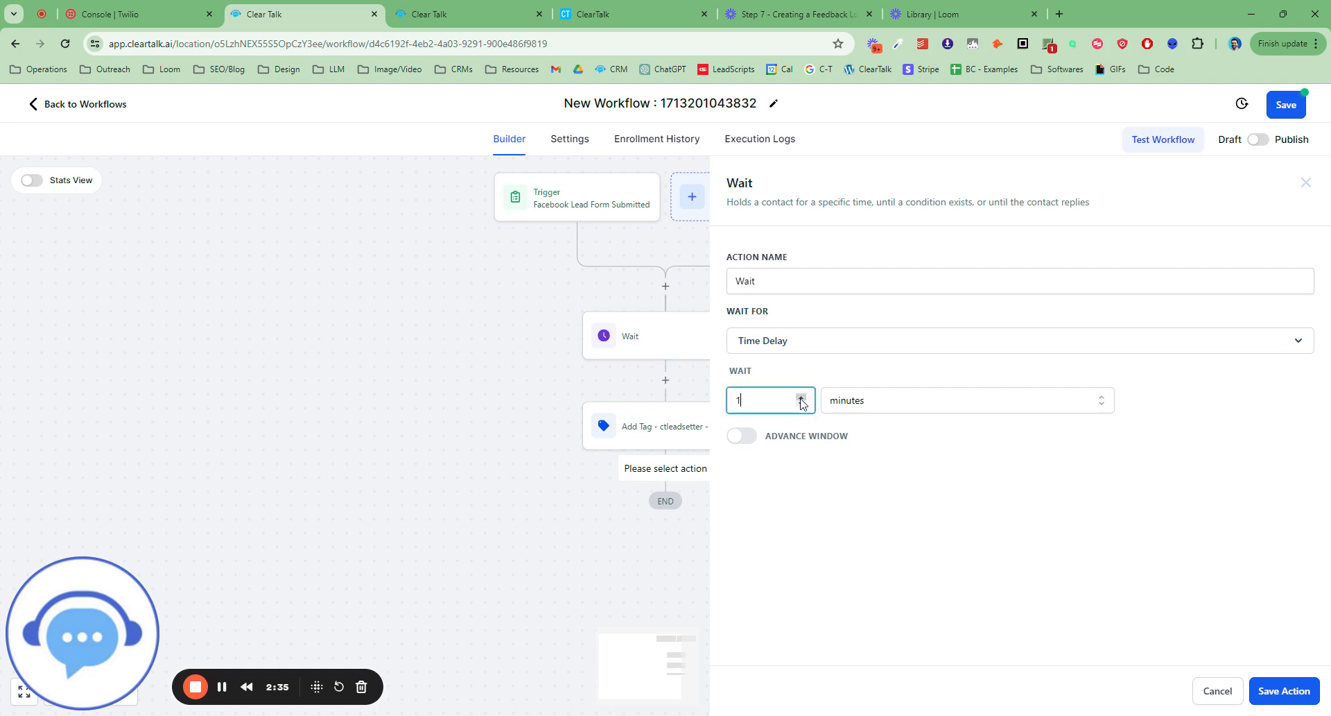
left_click(1101, 398)
left_click(802, 398)
left_click(745, 437)
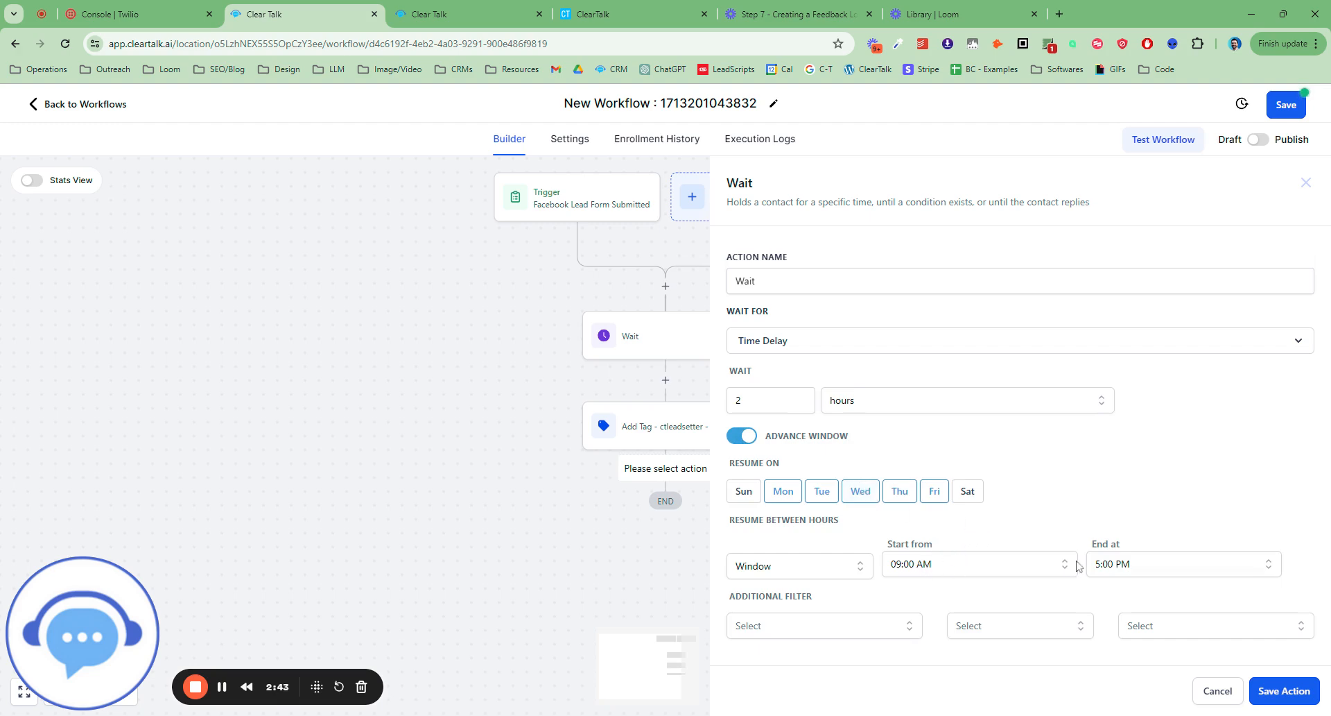
Set the second Wait's resume window to end at 6:30 PM and save the action.
left_click(1151, 572)
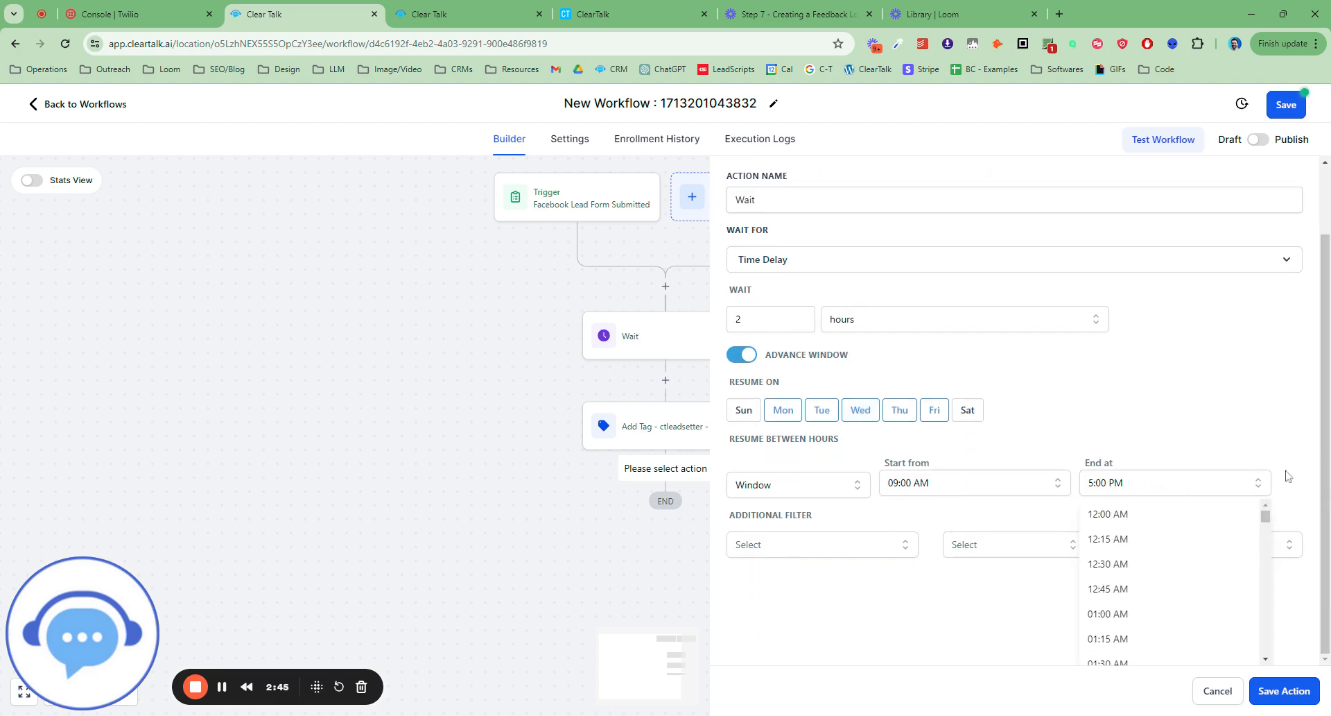
scroll(1191, 590, "down", 3)
scroll(1190, 588, "down", 5)
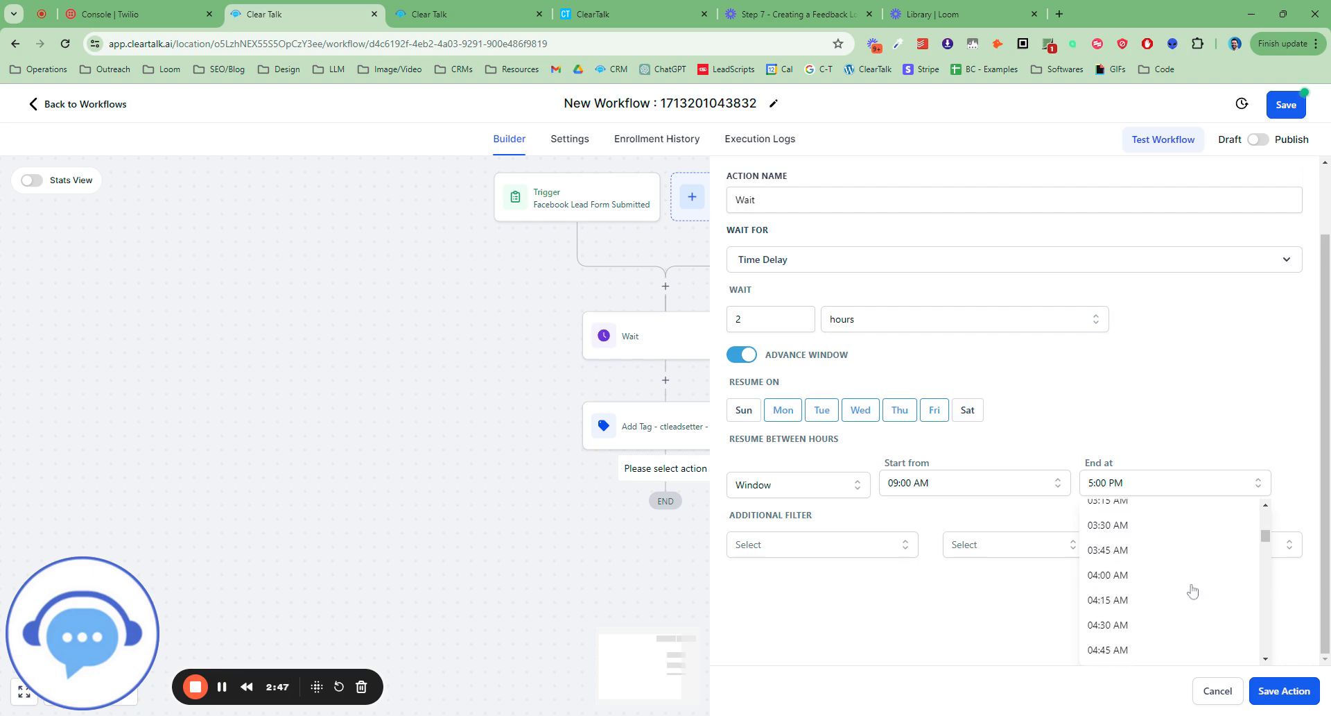
left_click_drag(1266, 553, 1268, 615)
scroll(1152, 646, "down", 1)
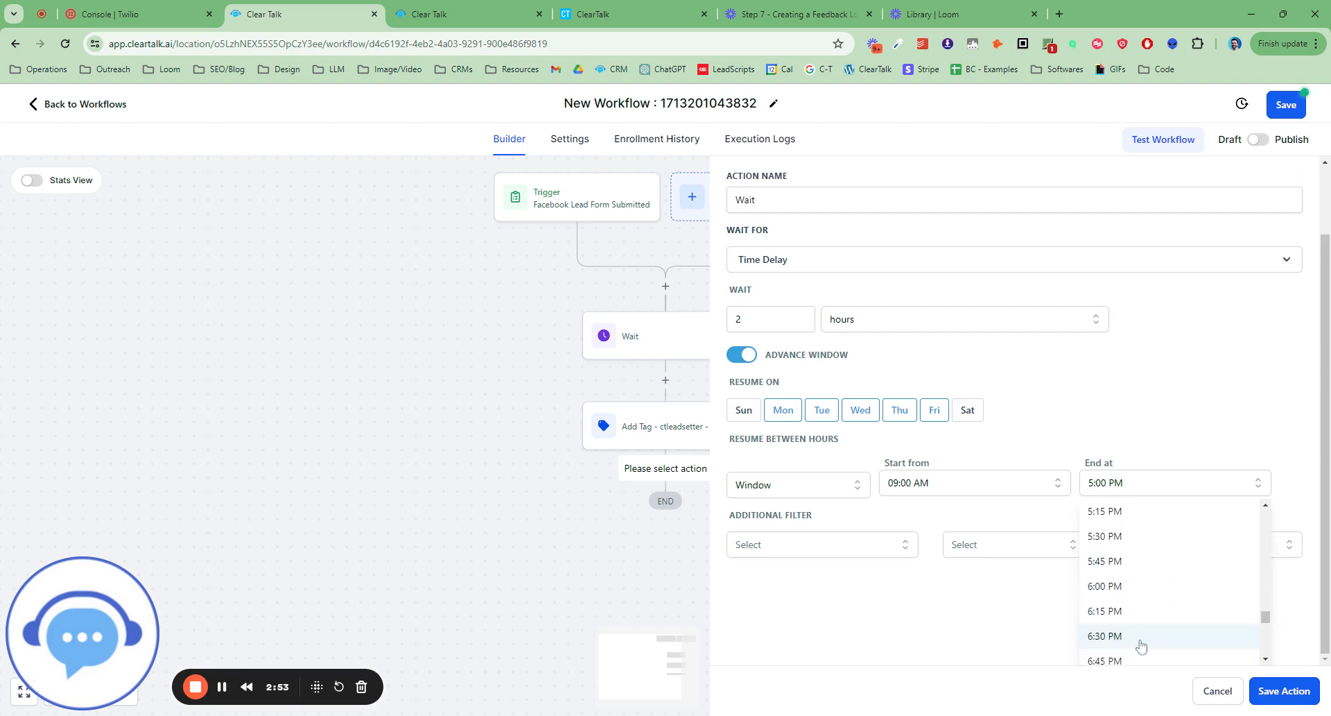
left_click(1149, 644)
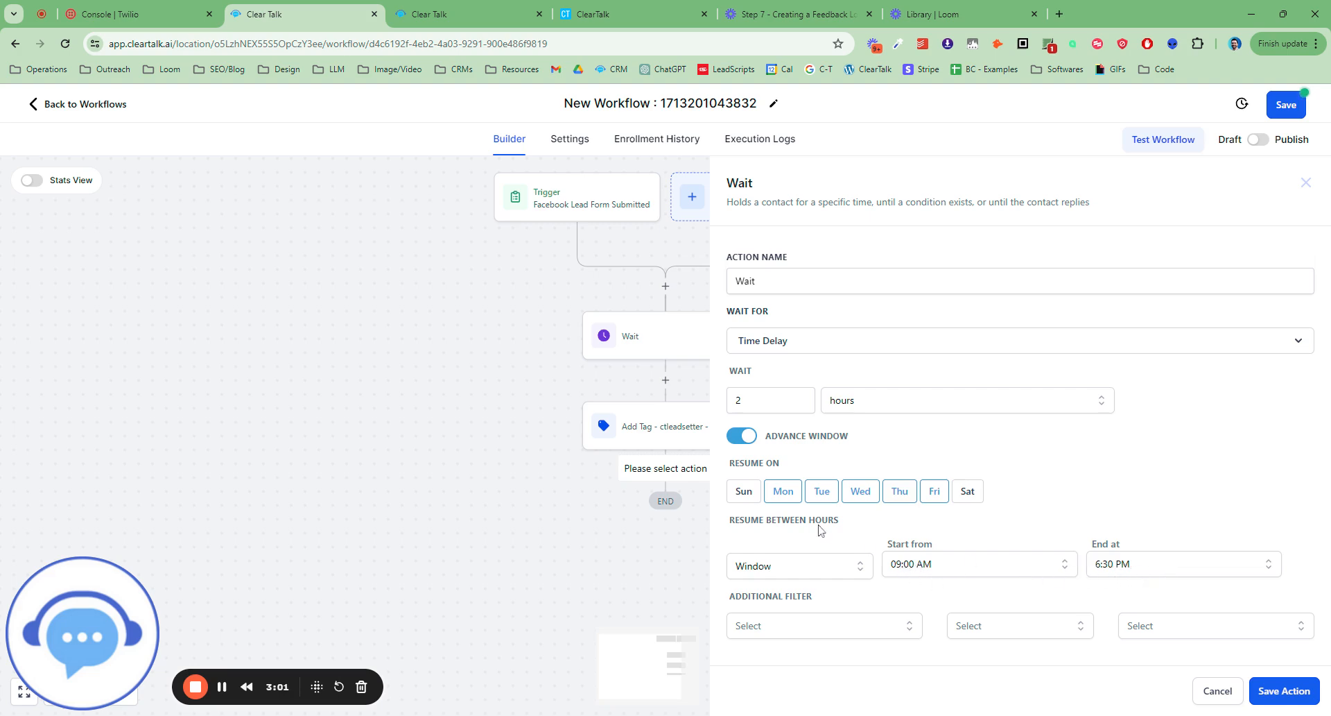
left_click(1257, 693)
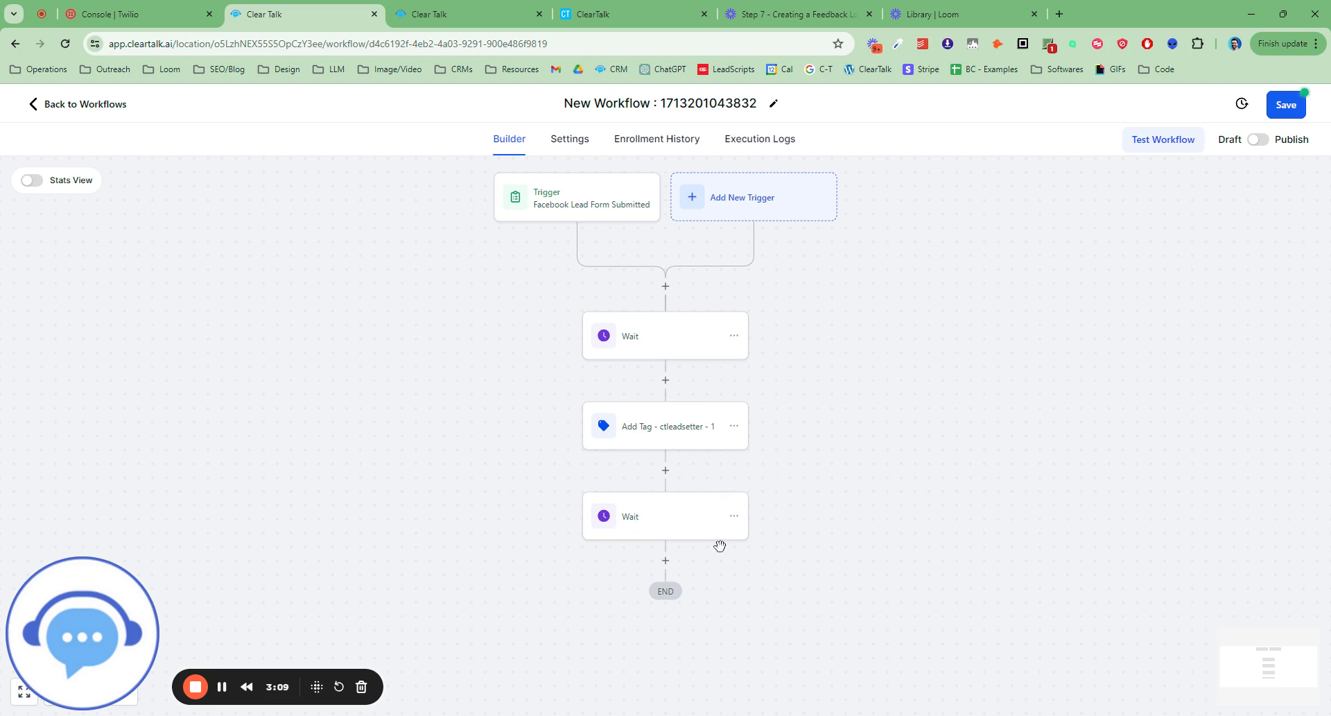
Copy all actions from the ctleadsetter tag action onward and paste them after the second Wait.
left_click(734, 428)
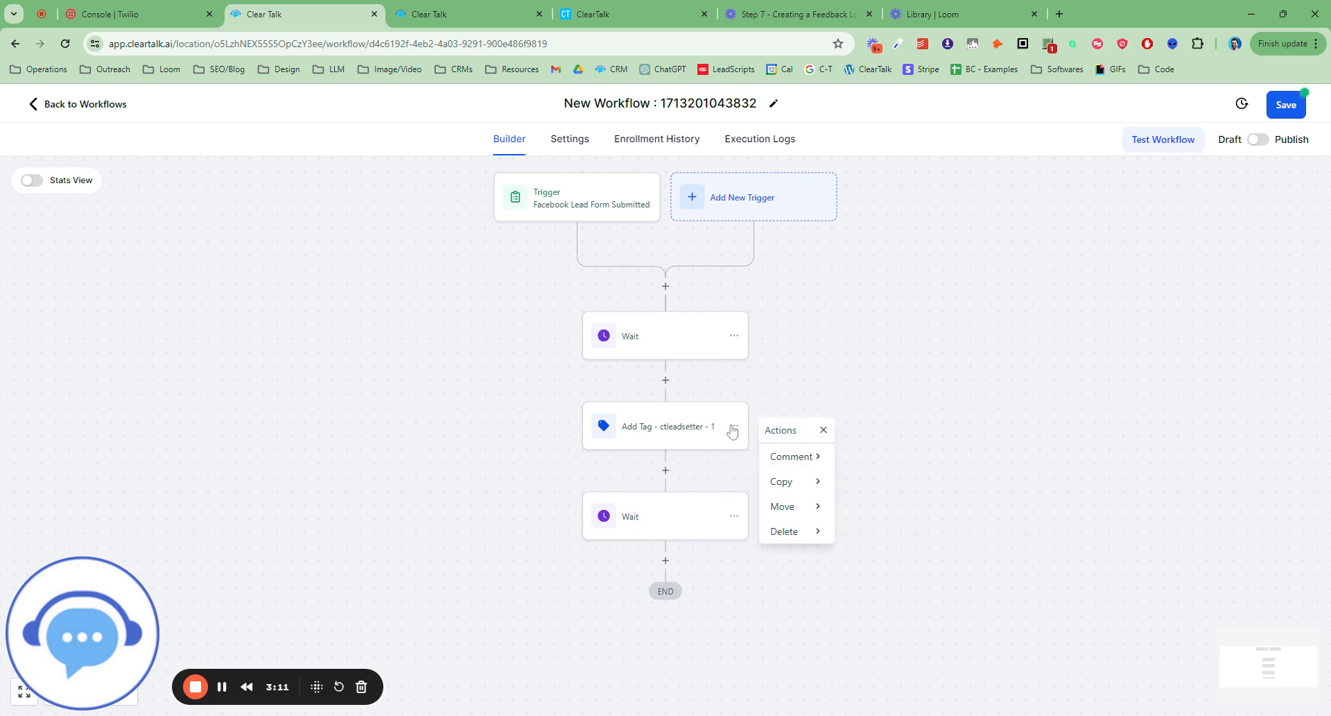
left_click(782, 481)
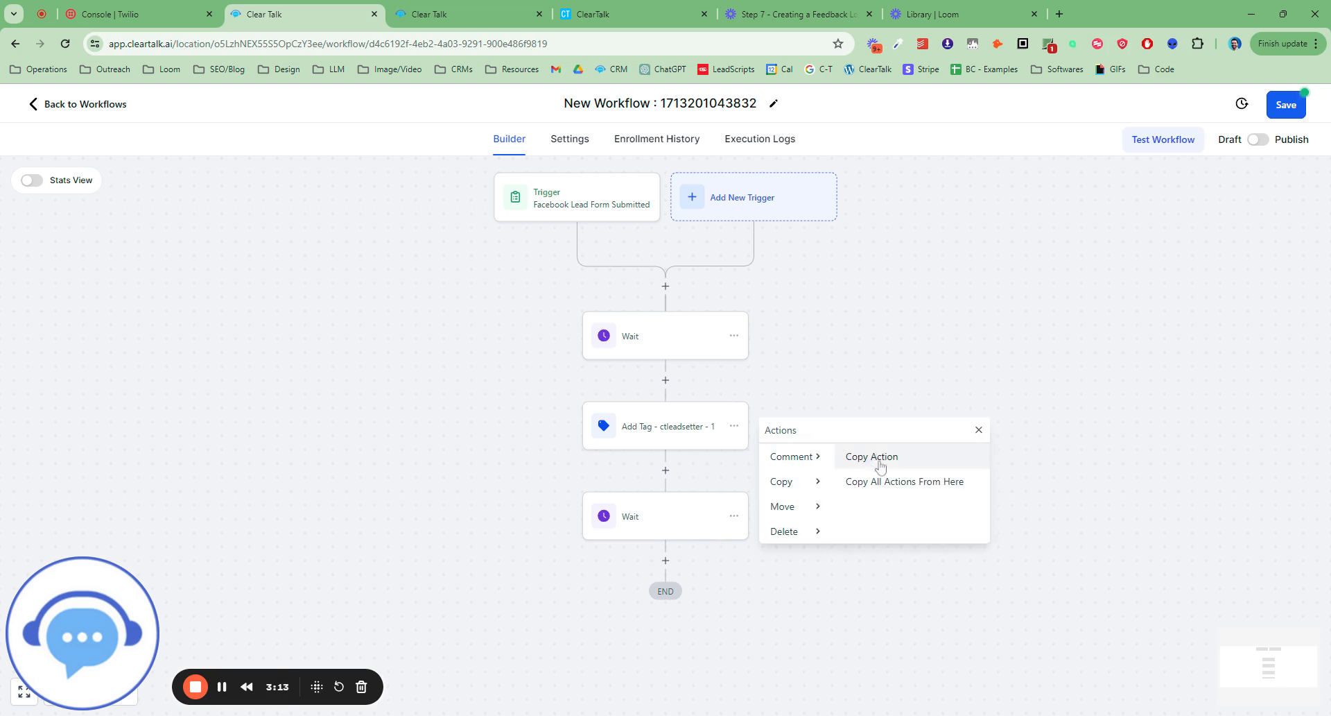
left_click(875, 481)
left_click(659, 561)
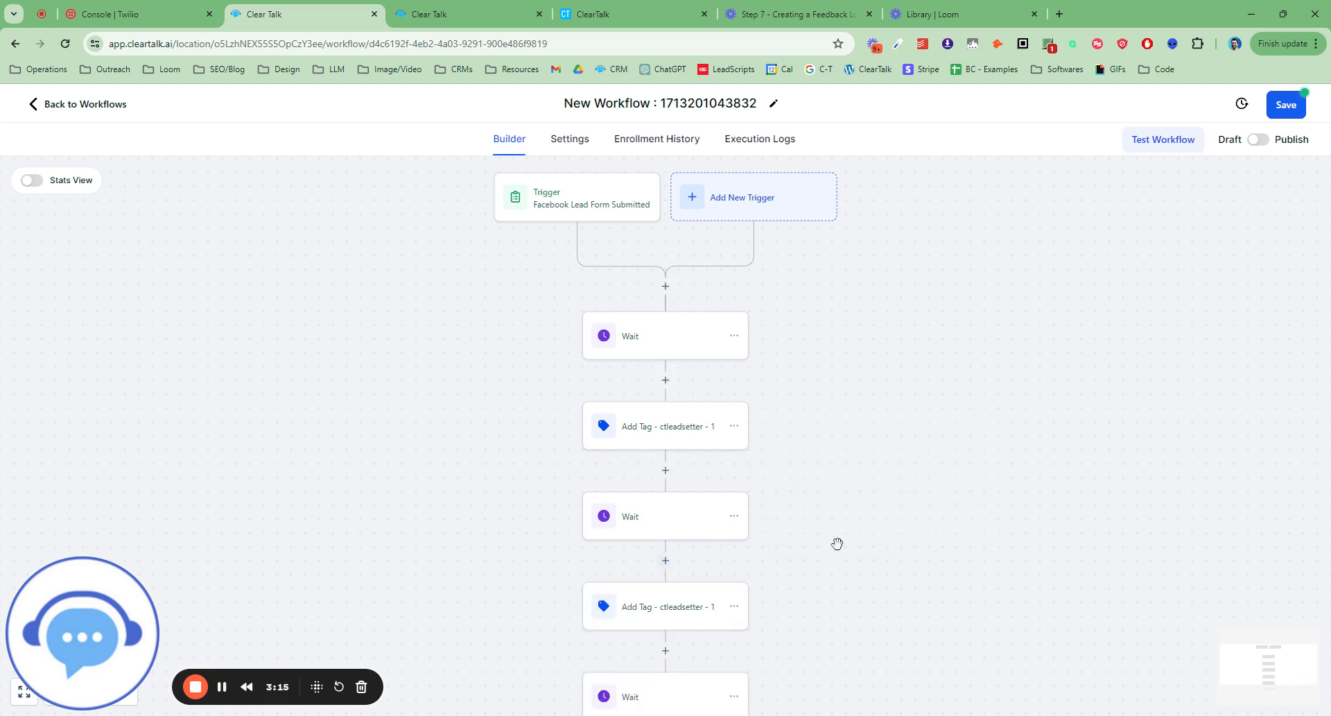
scroll(836, 544, "down", 2)
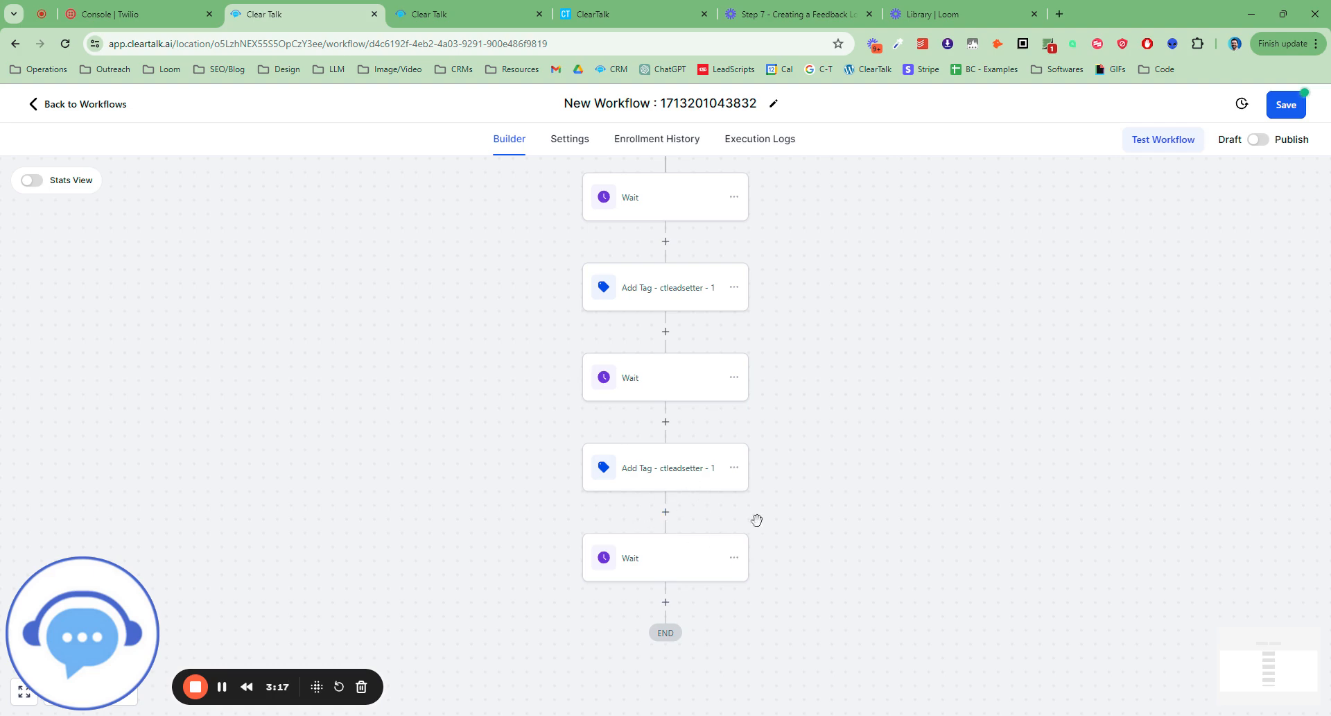
Rename the pasted tag action as "Add Tag - ctleadsetter - 2" and save the action.
left_click(716, 474)
left_click(1064, 281)
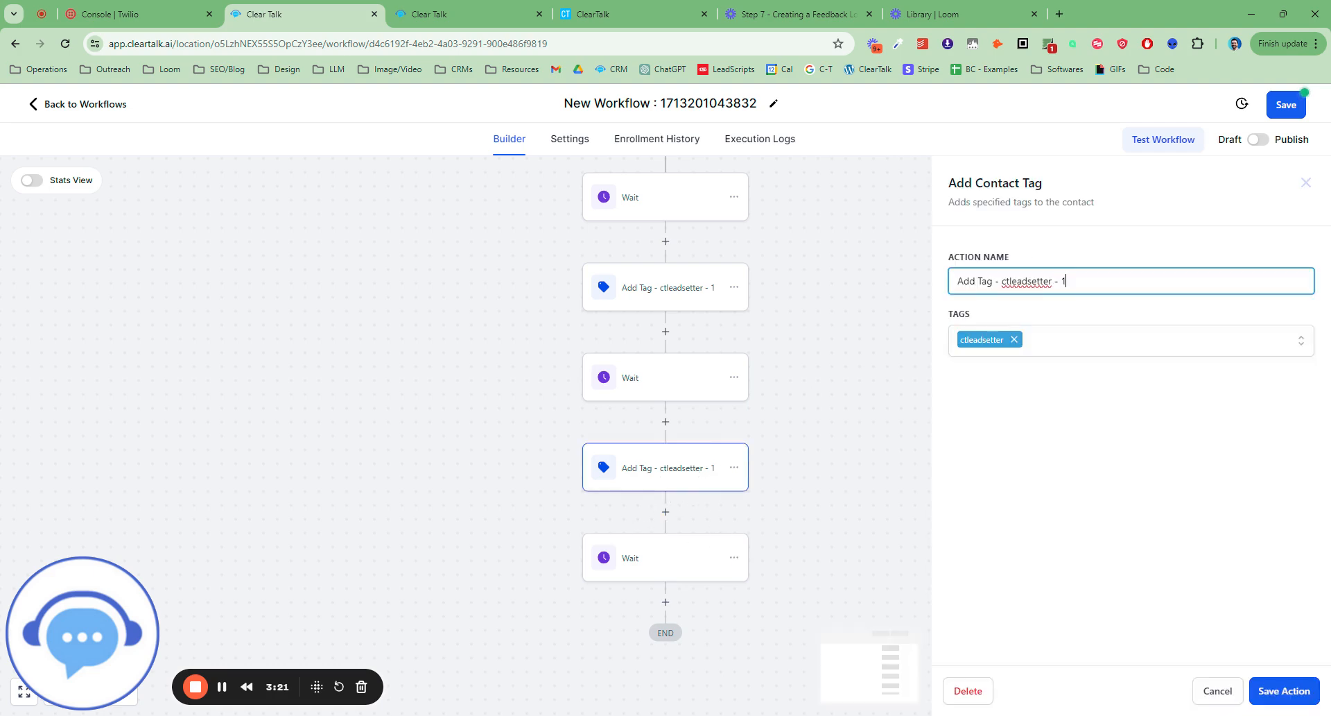
type("2")
left_click(1289, 693)
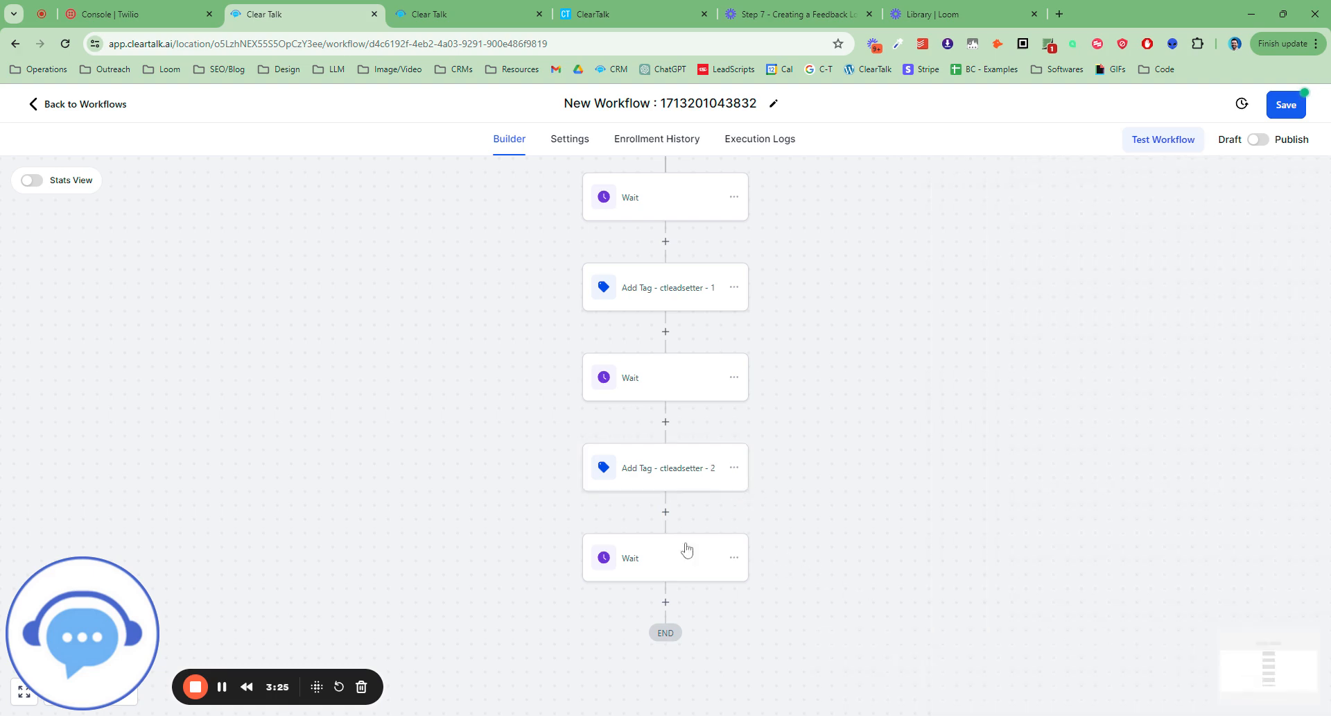
Rename both 2-hour Wait actions, the last one and the one between the tag actions, as "Wait - 2 hours".
left_click(640, 557)
left_click(791, 284)
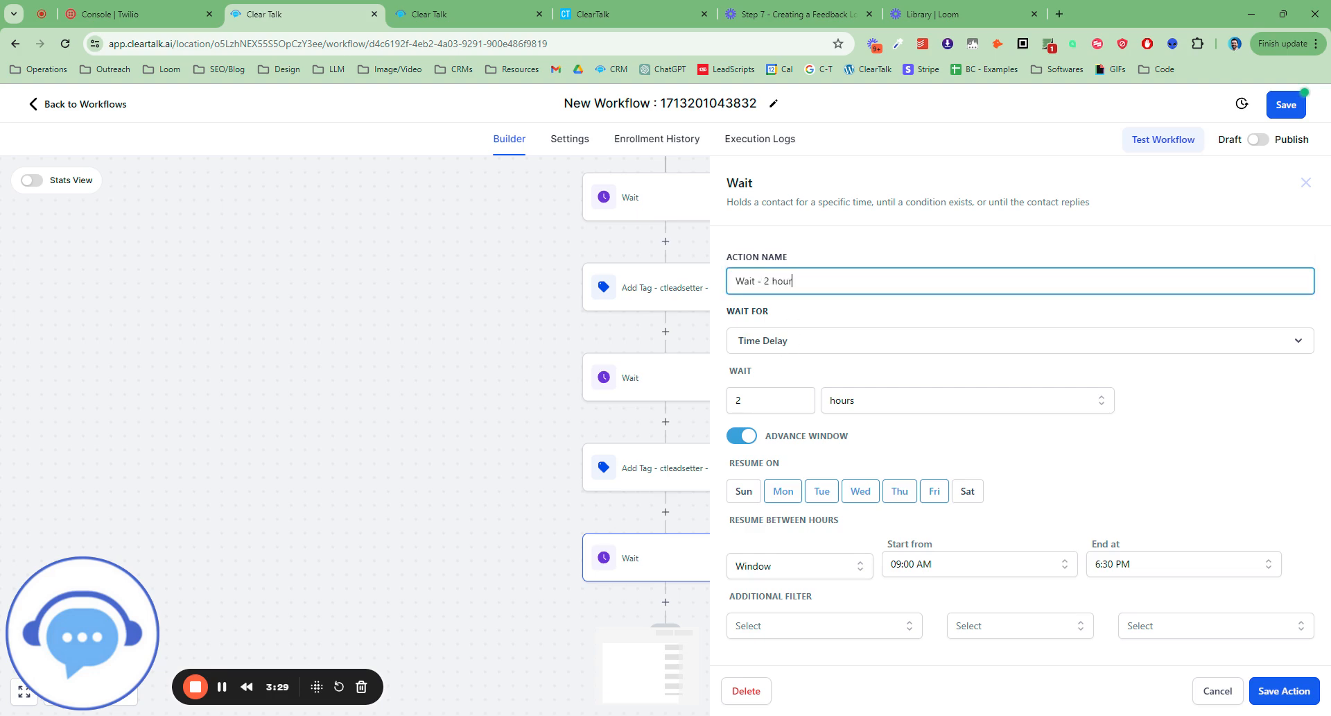
left_click(1284, 690)
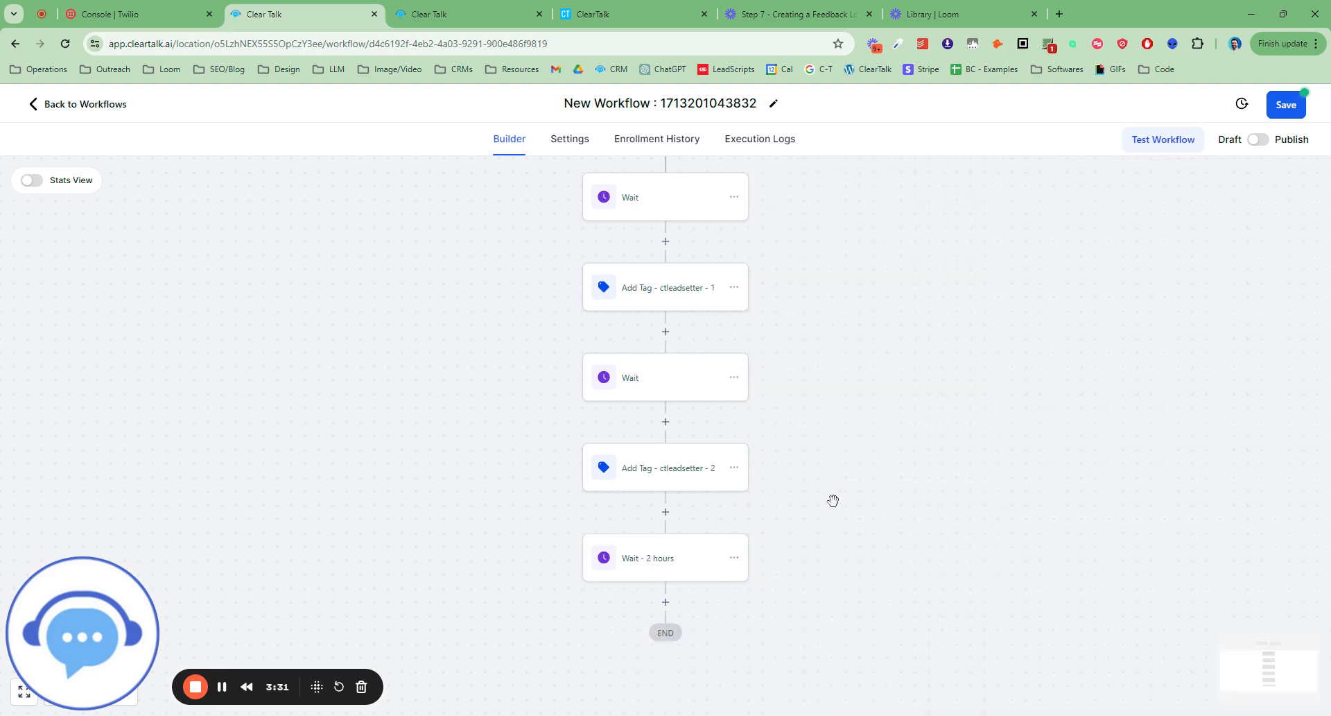
left_click(667, 378)
left_click(777, 281)
type("- 2 hours")
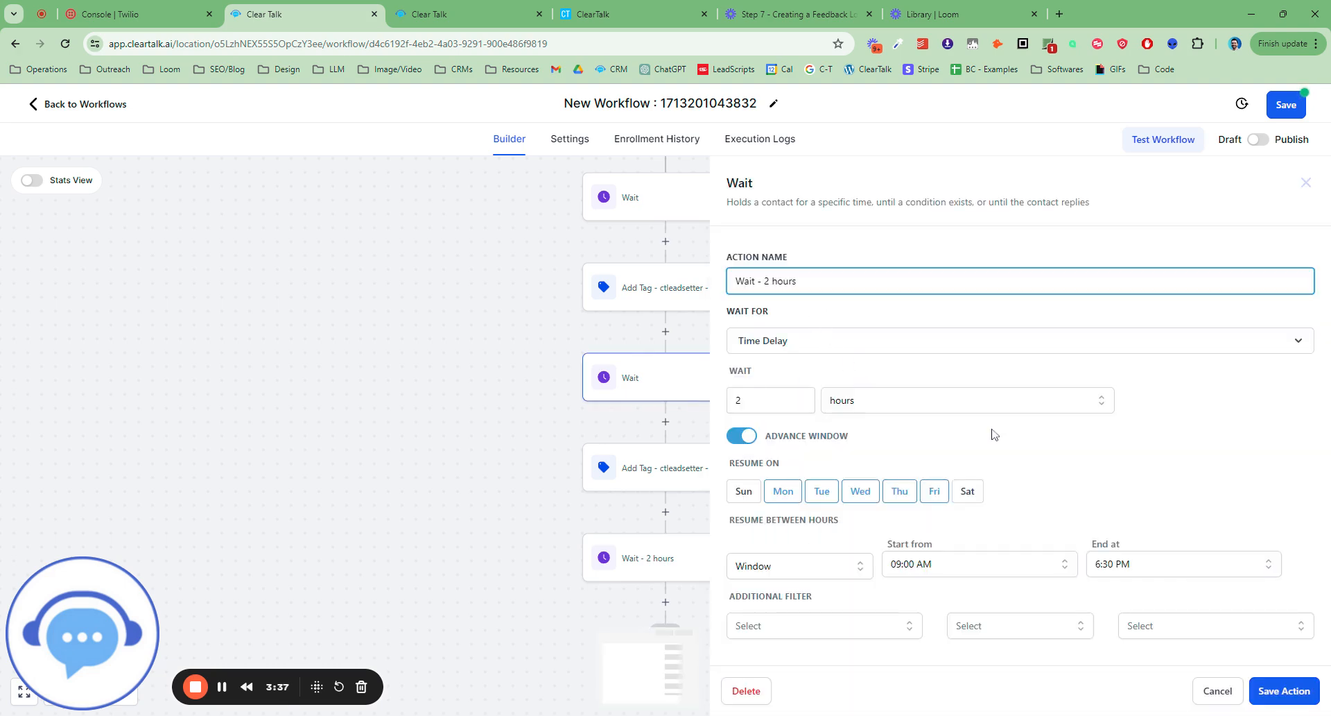
left_click(1280, 690)
Rename the first Wait action below the trigger as "Wait - 1 minute" and save it.
left_click(667, 253)
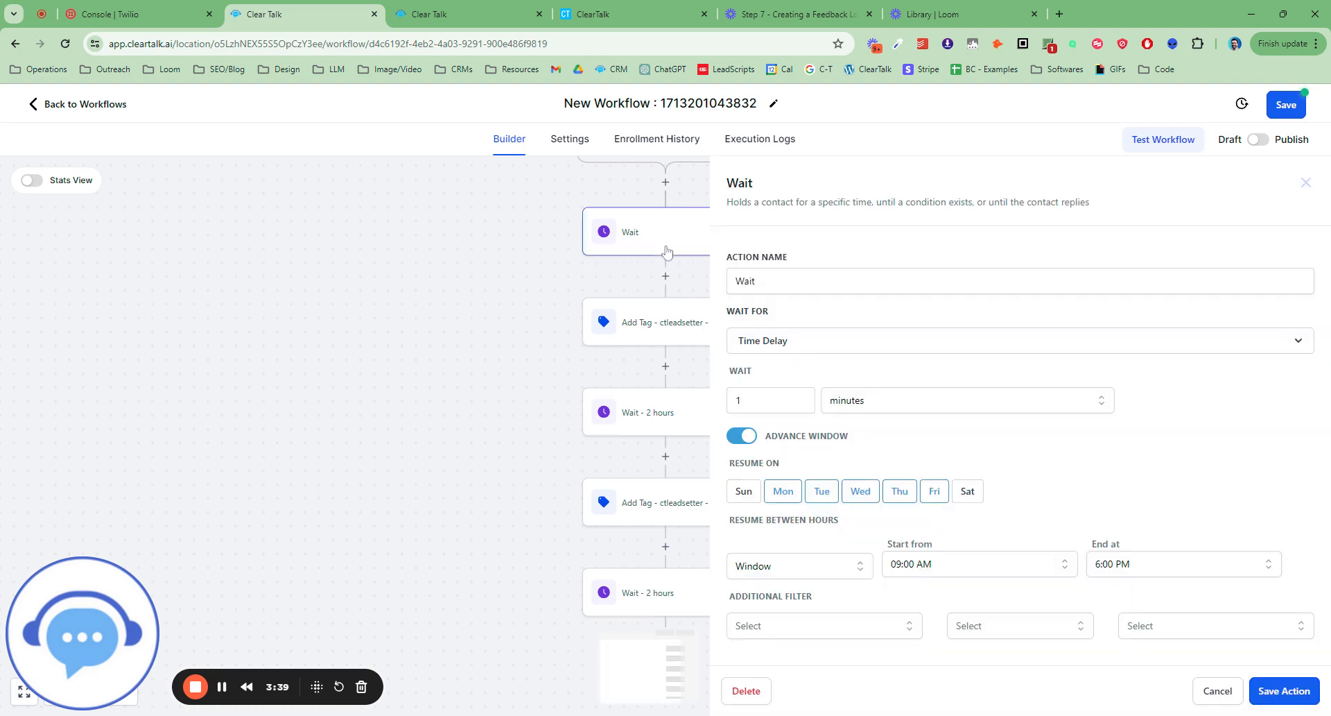
left_click(1284, 691)
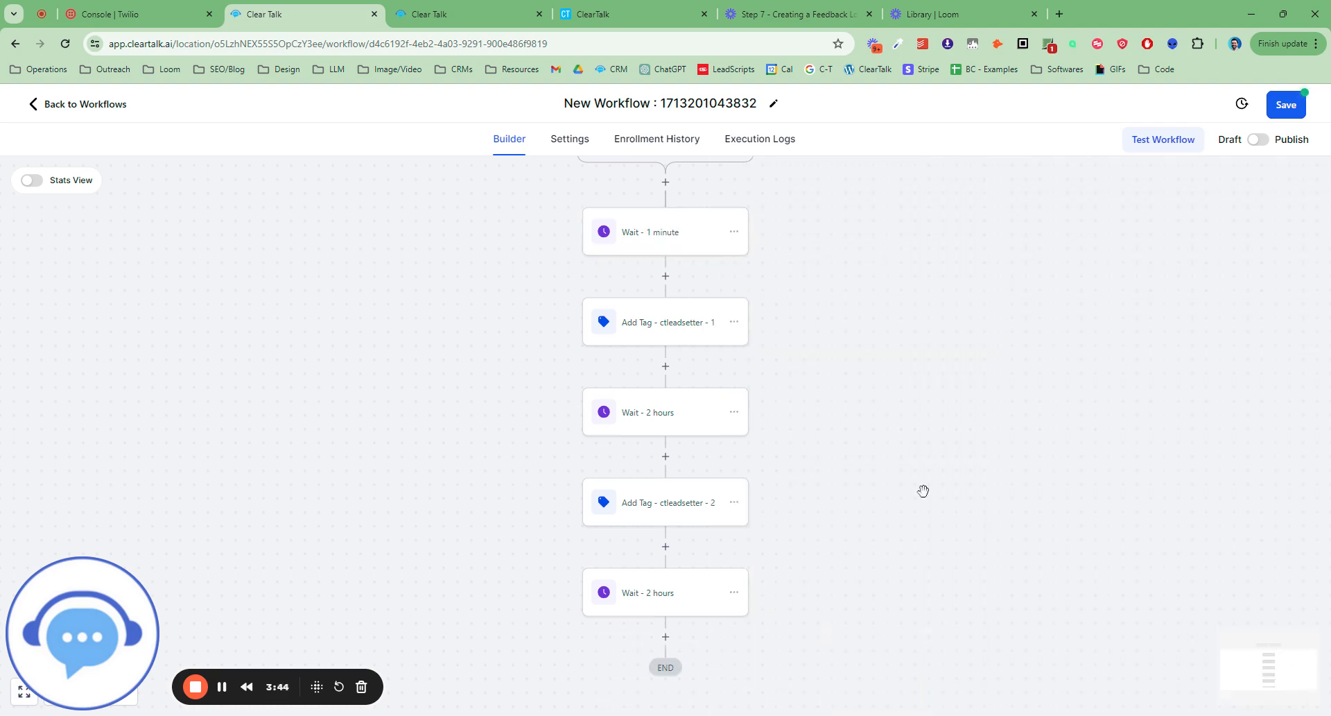
scroll(925, 491, "down", 1)
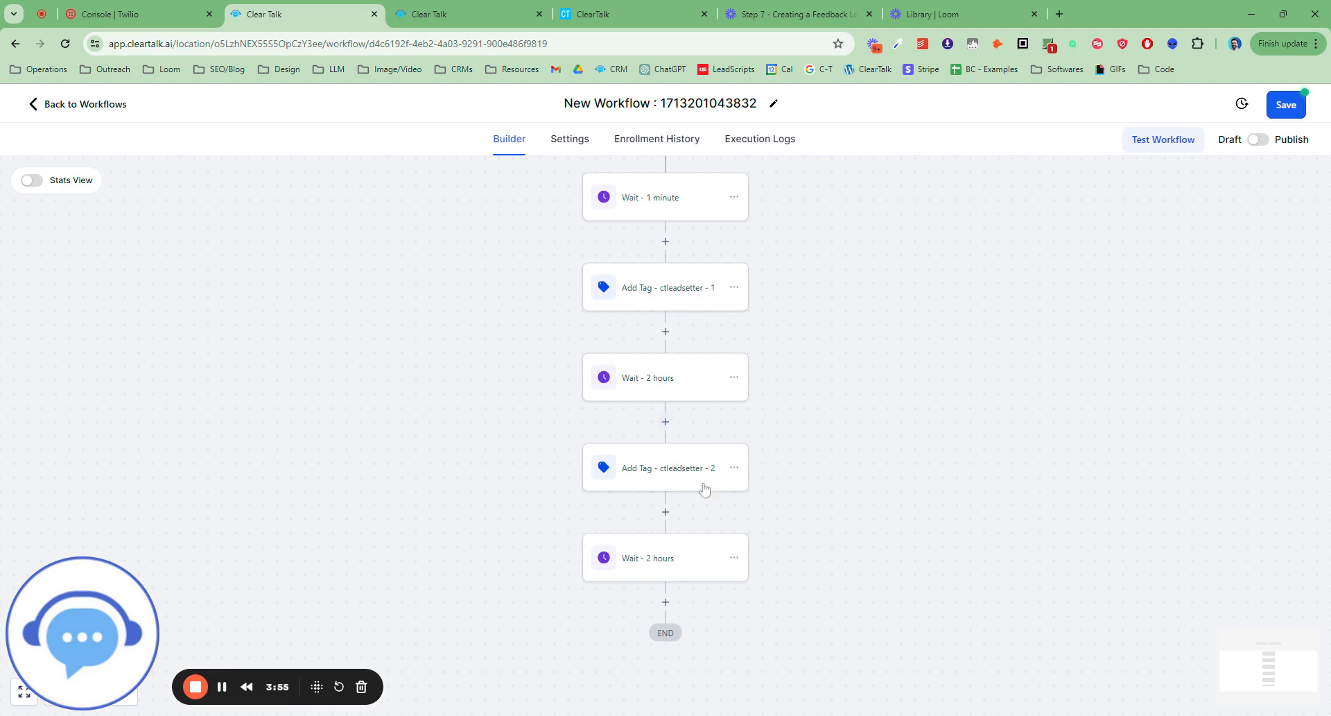
Add a Wait action at the end of the workflow with a time delay of 8 hours.
scroll(749, 527, "down", 1)
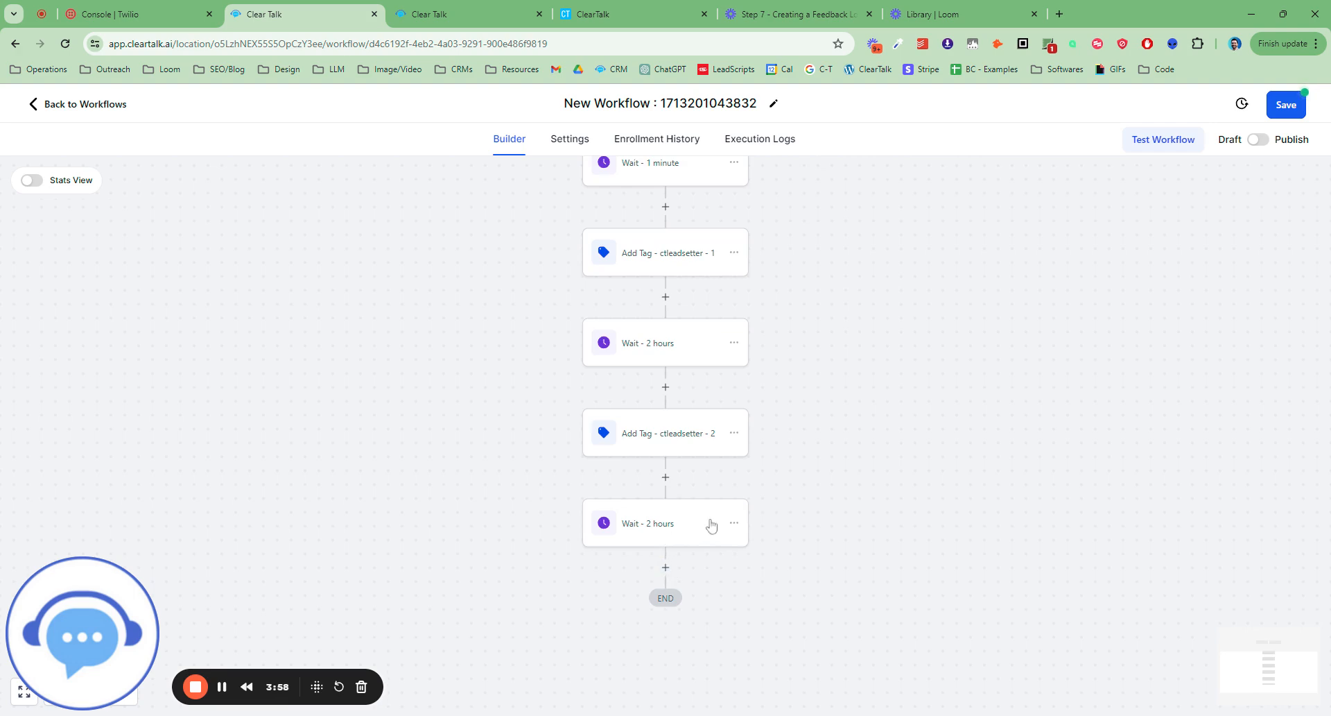
left_click(665, 568)
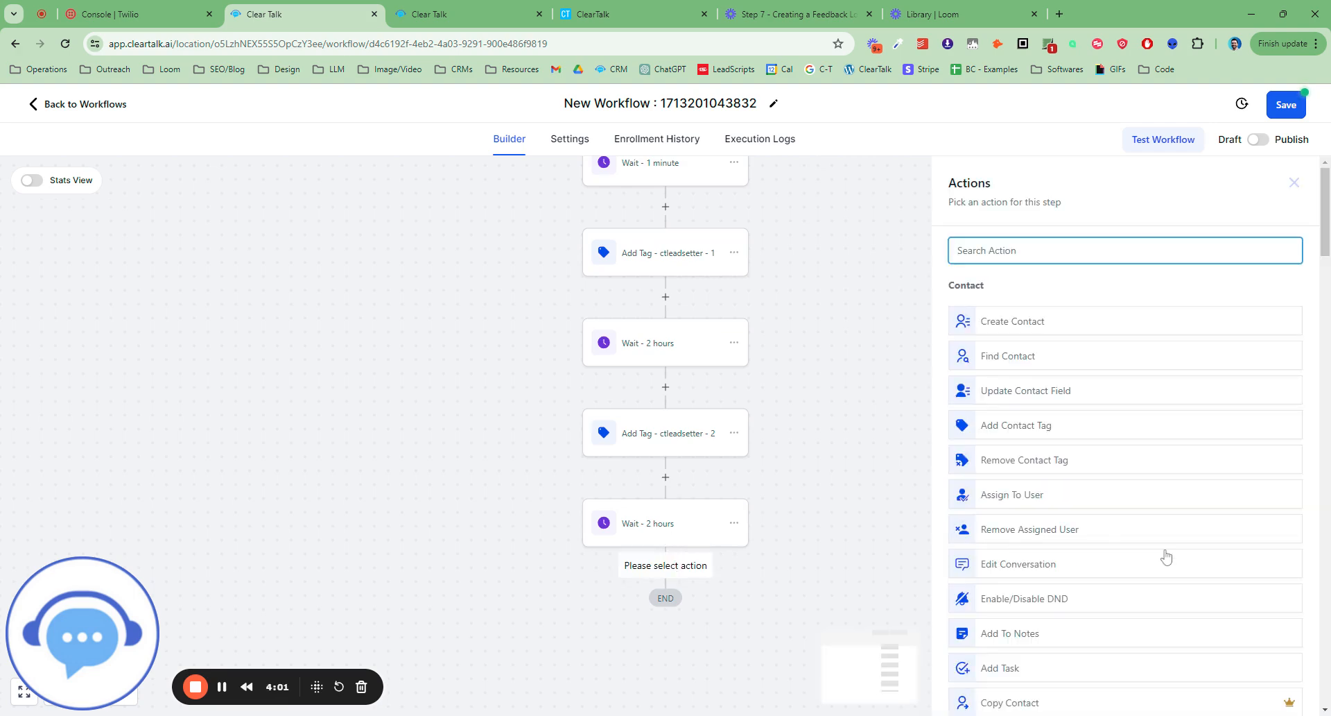
type("wait")
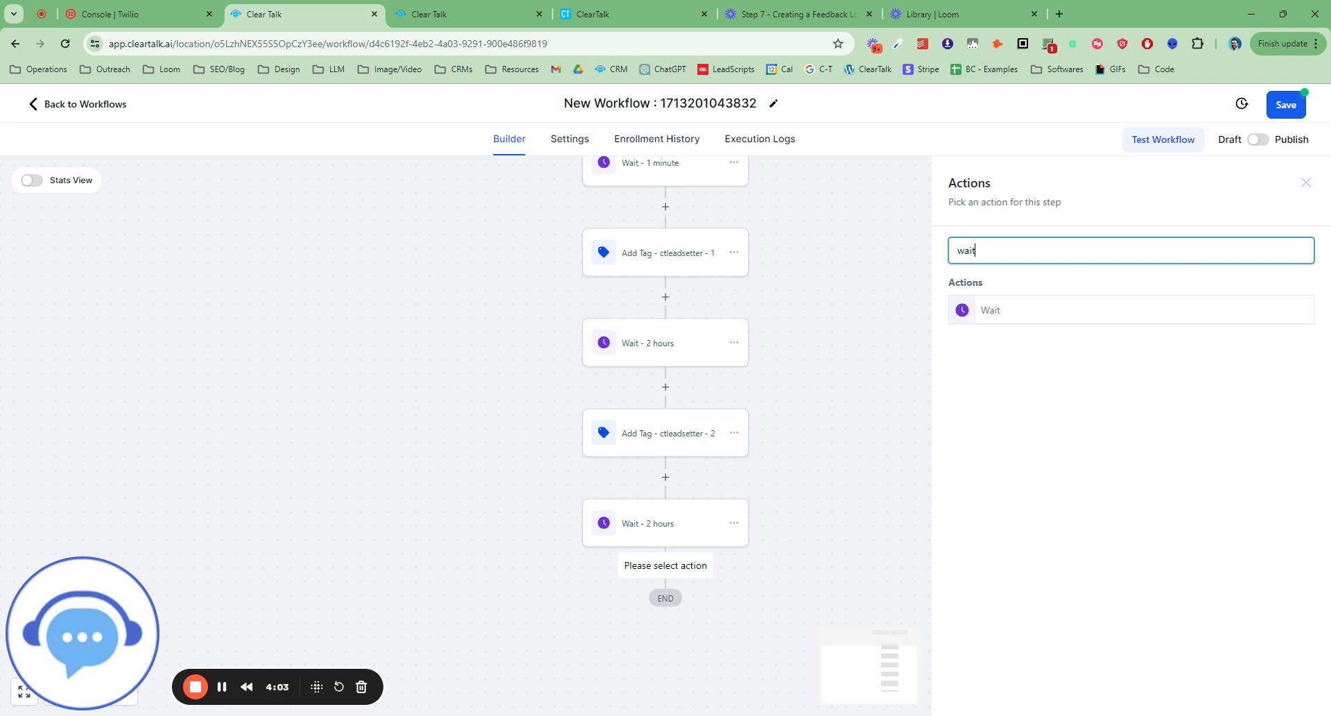
left_click(1040, 309)
left_click(738, 400)
key("BackSpace")
type("8")
left_click(984, 407)
left_click(892, 456)
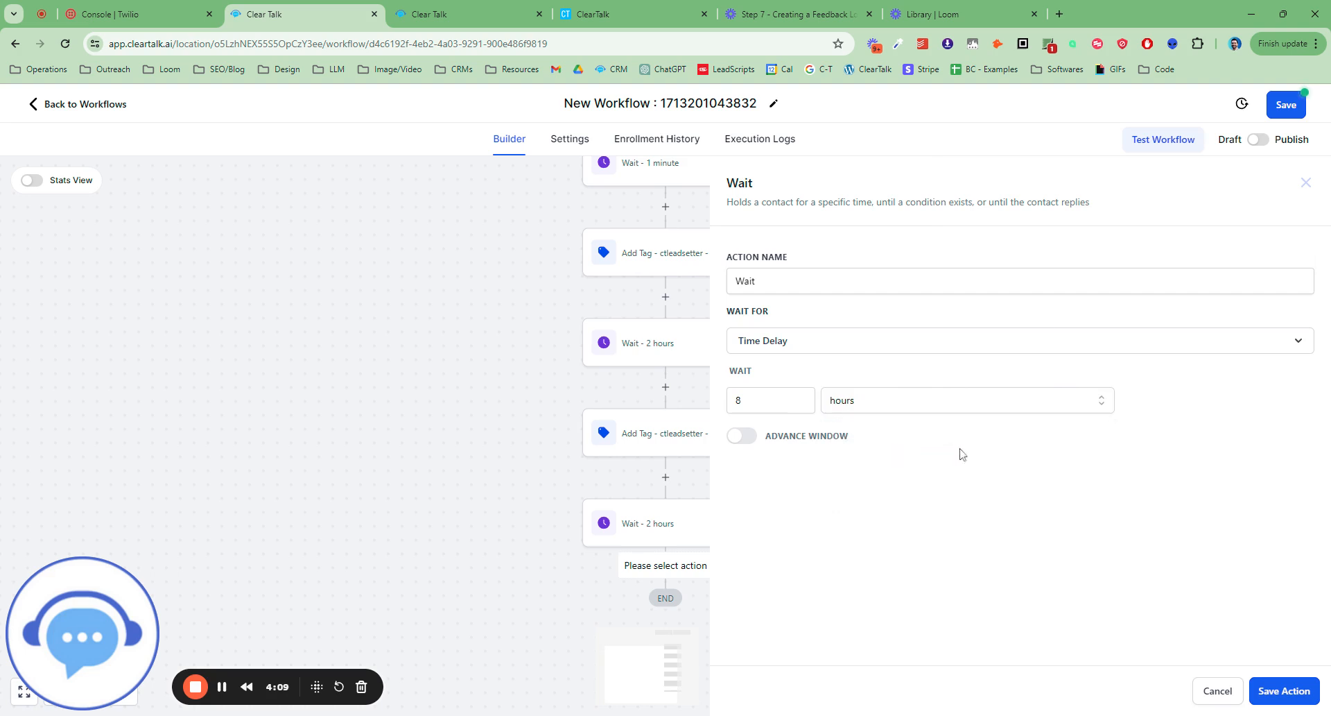
Enable the 8-hour Wait's advance window, end its resume hours at 6:30 PM, and save the action.
left_click(741, 435)
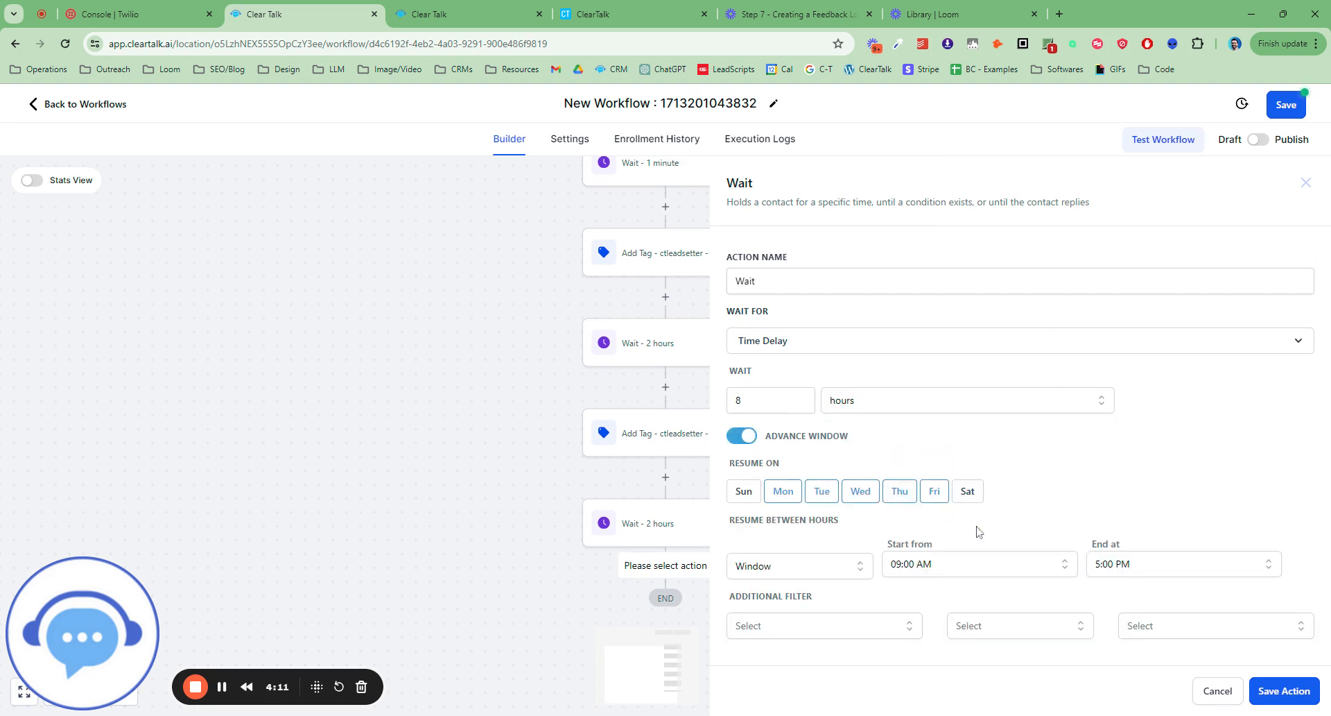
left_click(1231, 564)
scroll(1278, 553, "down", 2)
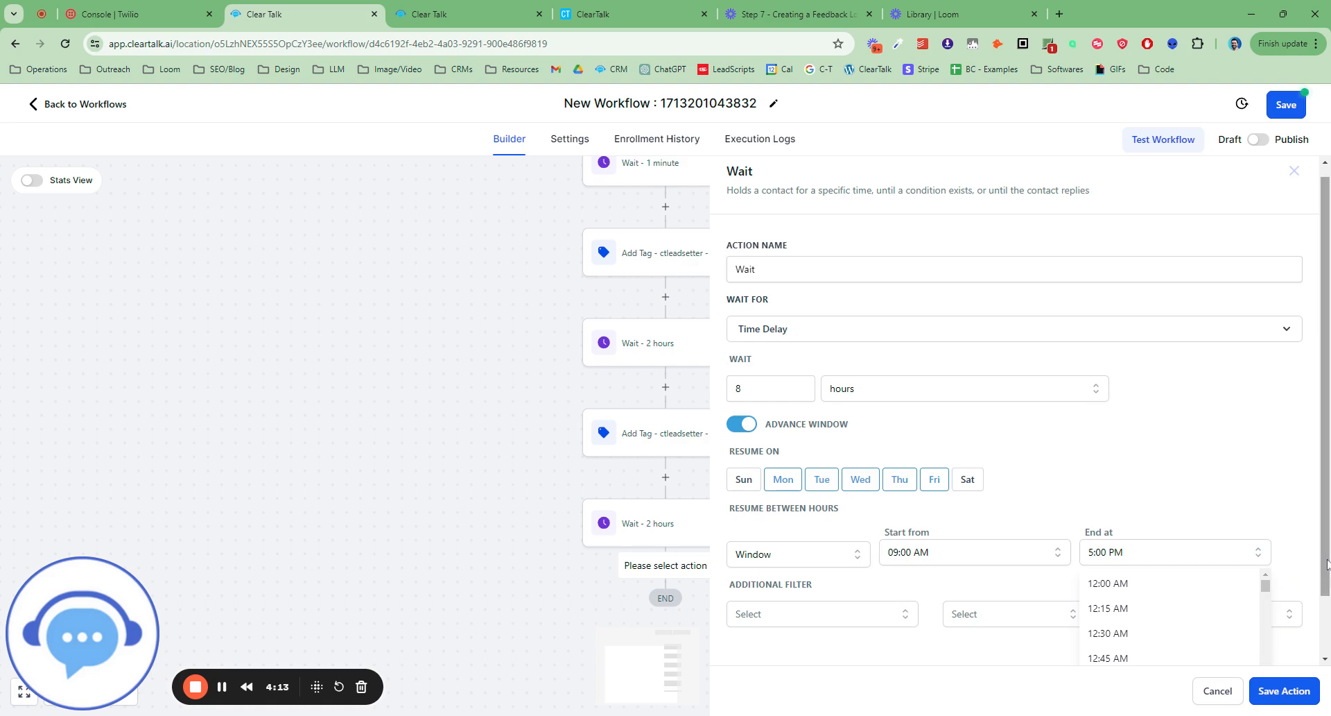
left_click_drag(1265, 516, 1282, 625)
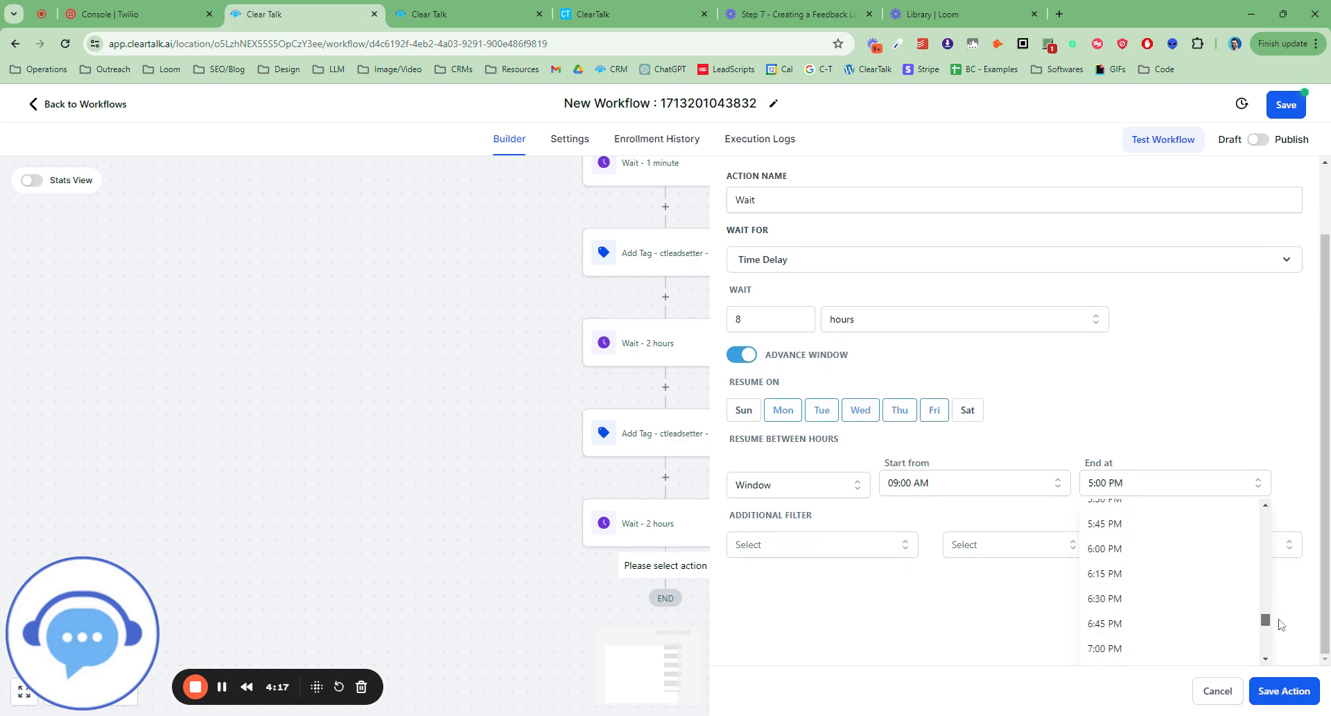
left_click(1148, 583)
left_click(1295, 691)
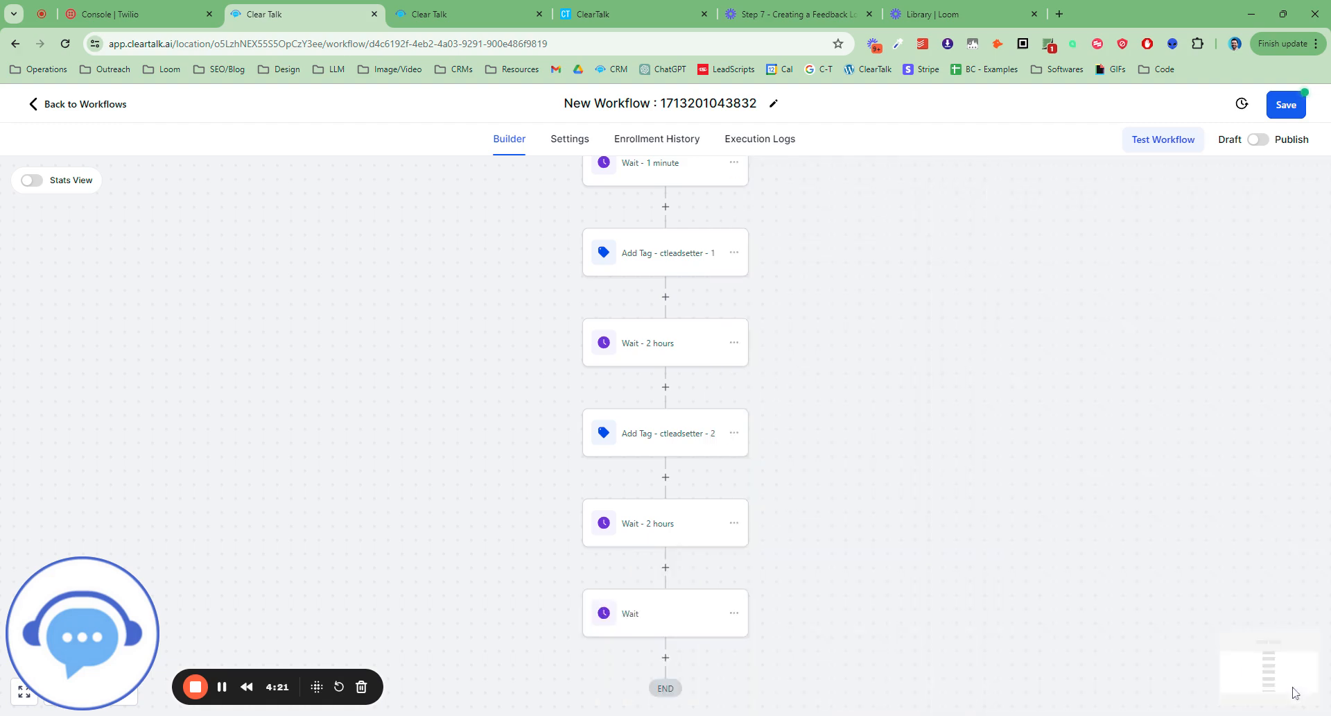
Rename the last Wait action as "Wait - 8 hours", save it, and recheck its settings.
left_click(634, 531)
left_click(755, 280)
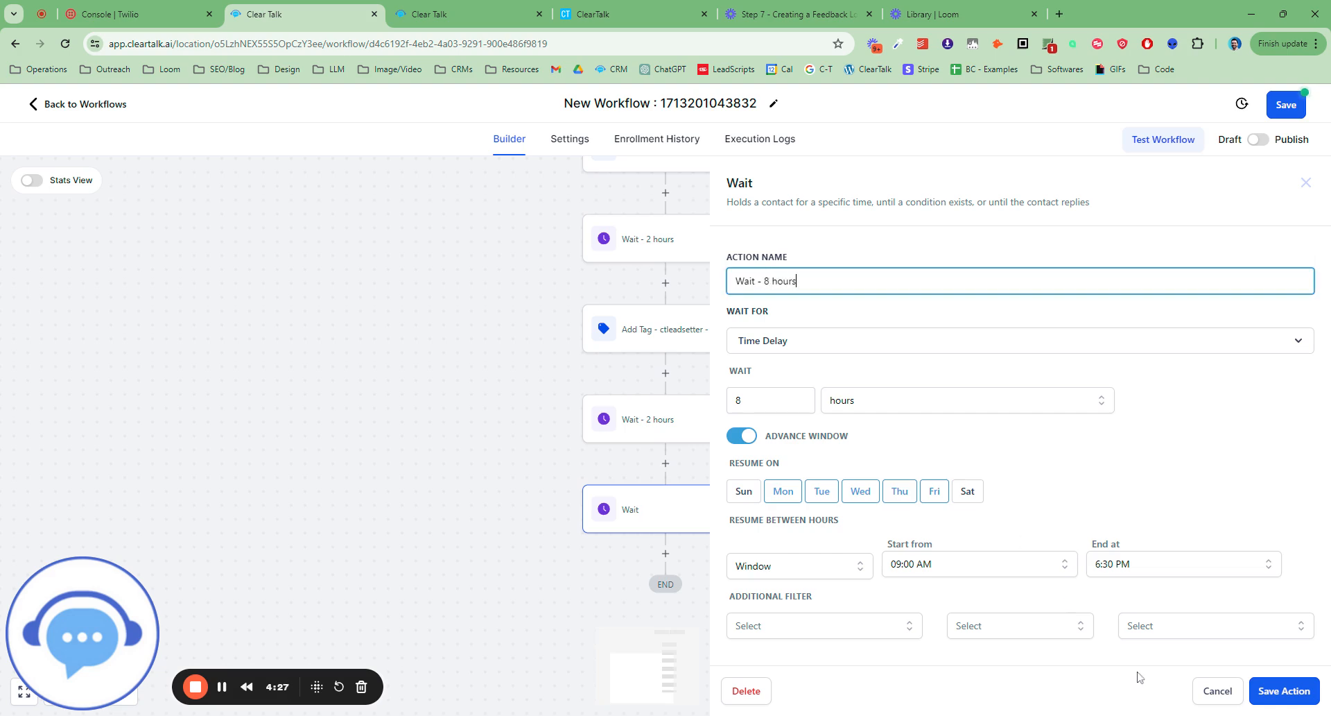
left_click(1271, 692)
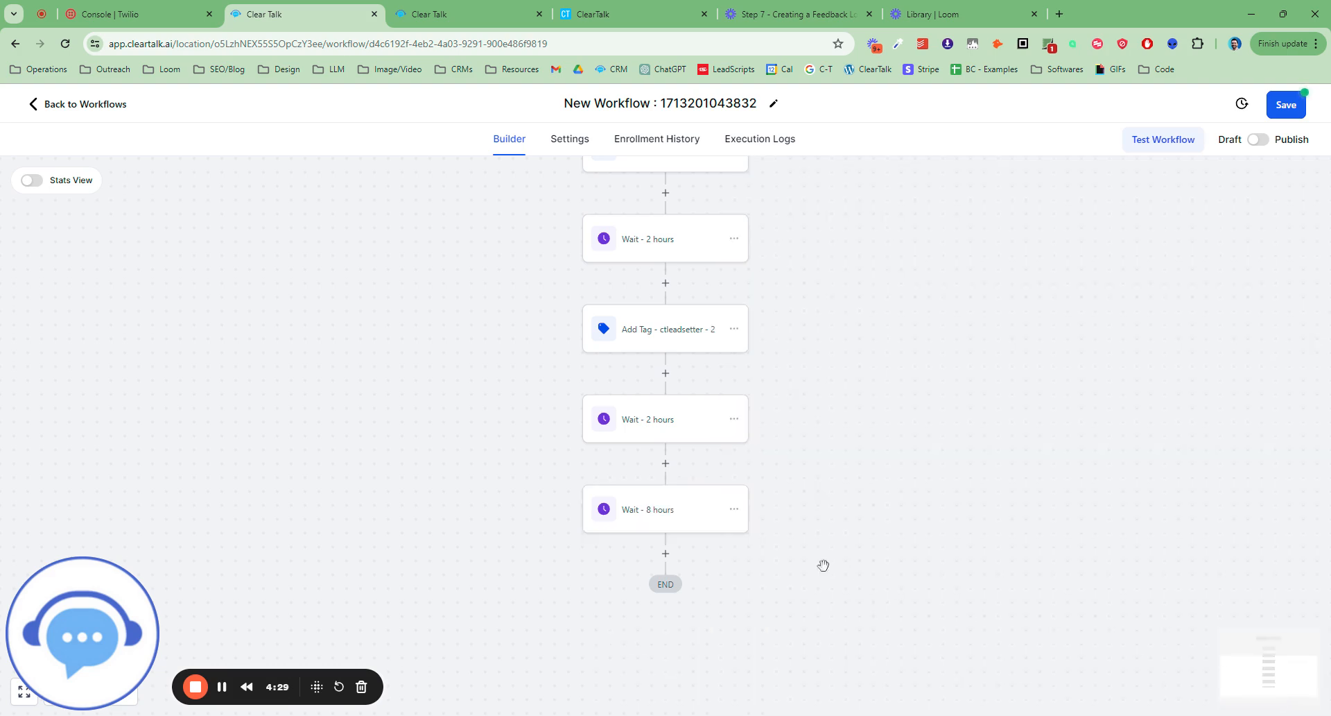
left_click(652, 512)
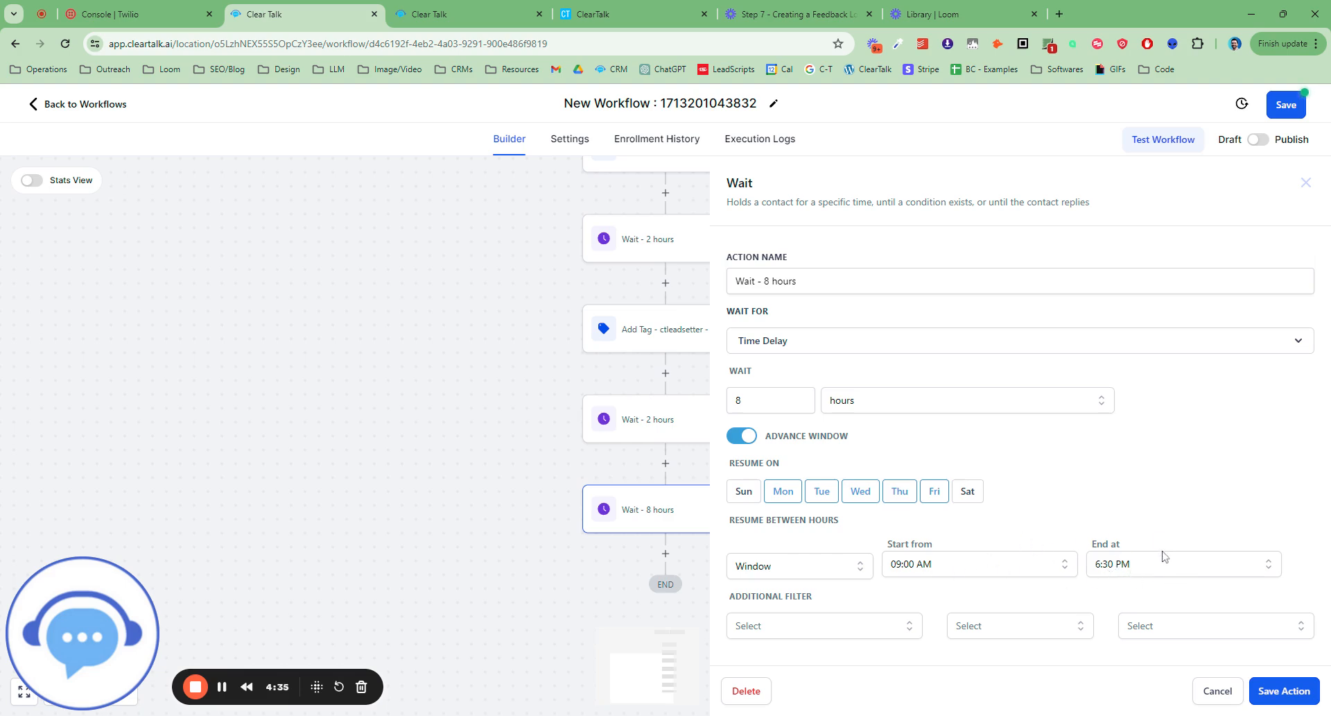
left_click(1235, 690)
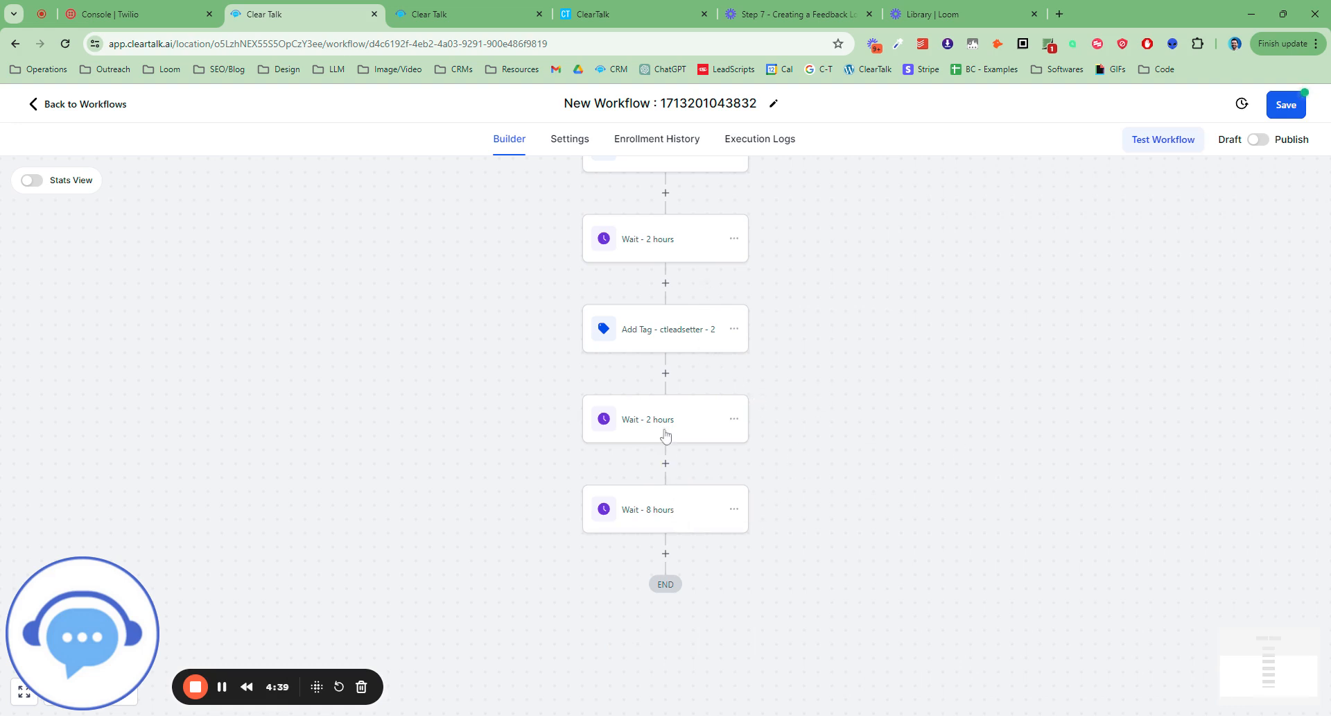
Copy only the "Add Tag - ctleadsetter - 2" action and paste it after "Wait - 8 hours".
scroll(728, 385, "up", 1)
scroll(838, 411, "up", 1)
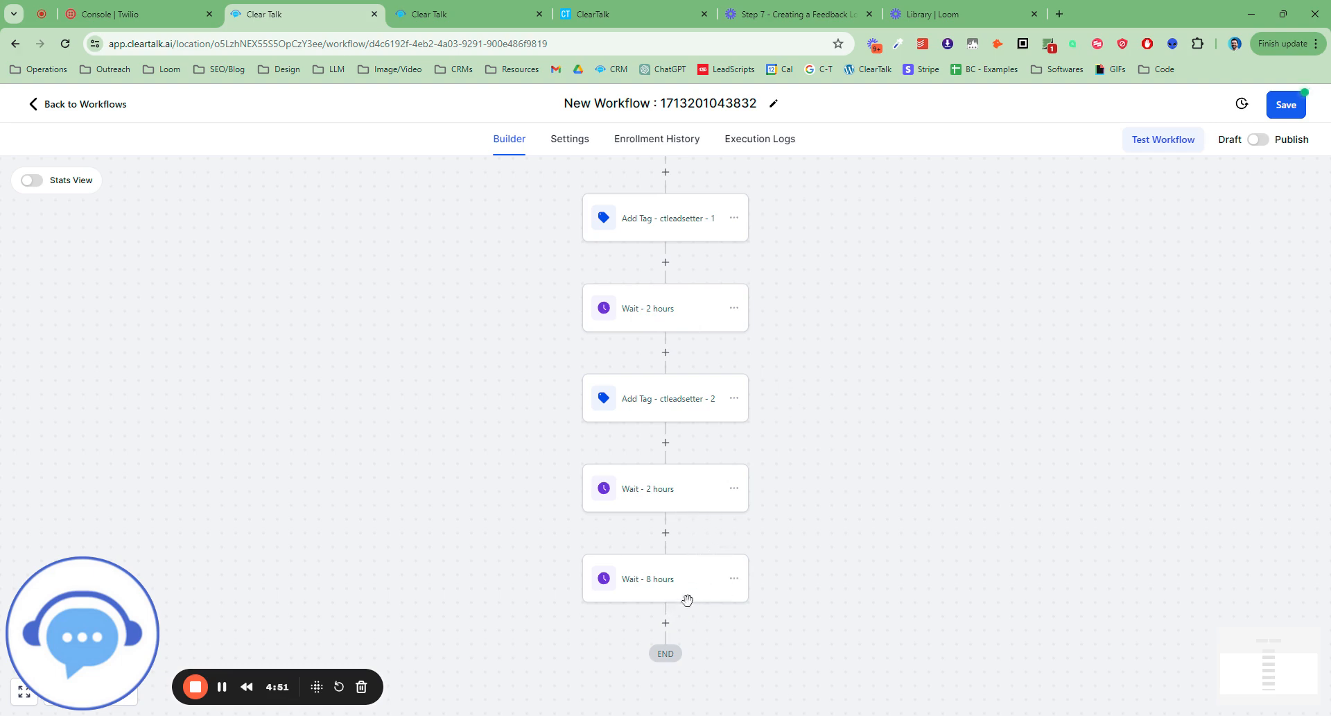
left_click(734, 398)
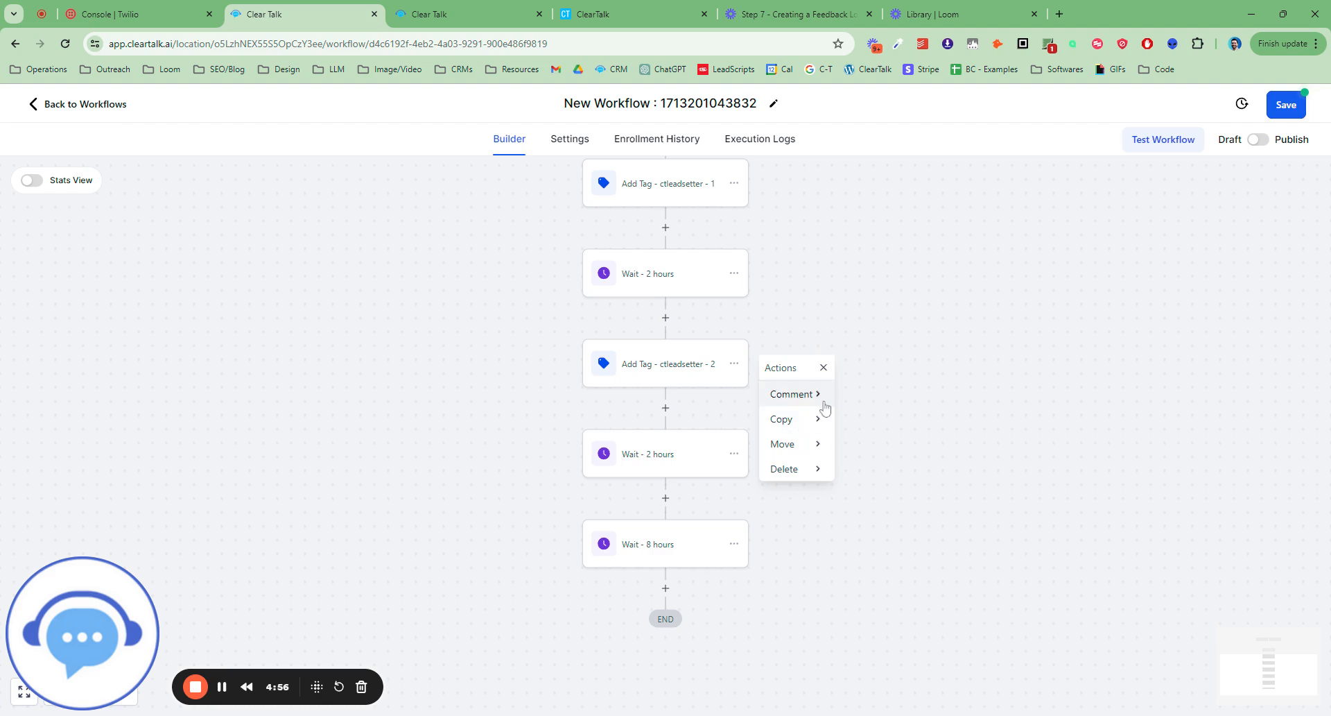
left_click(811, 419)
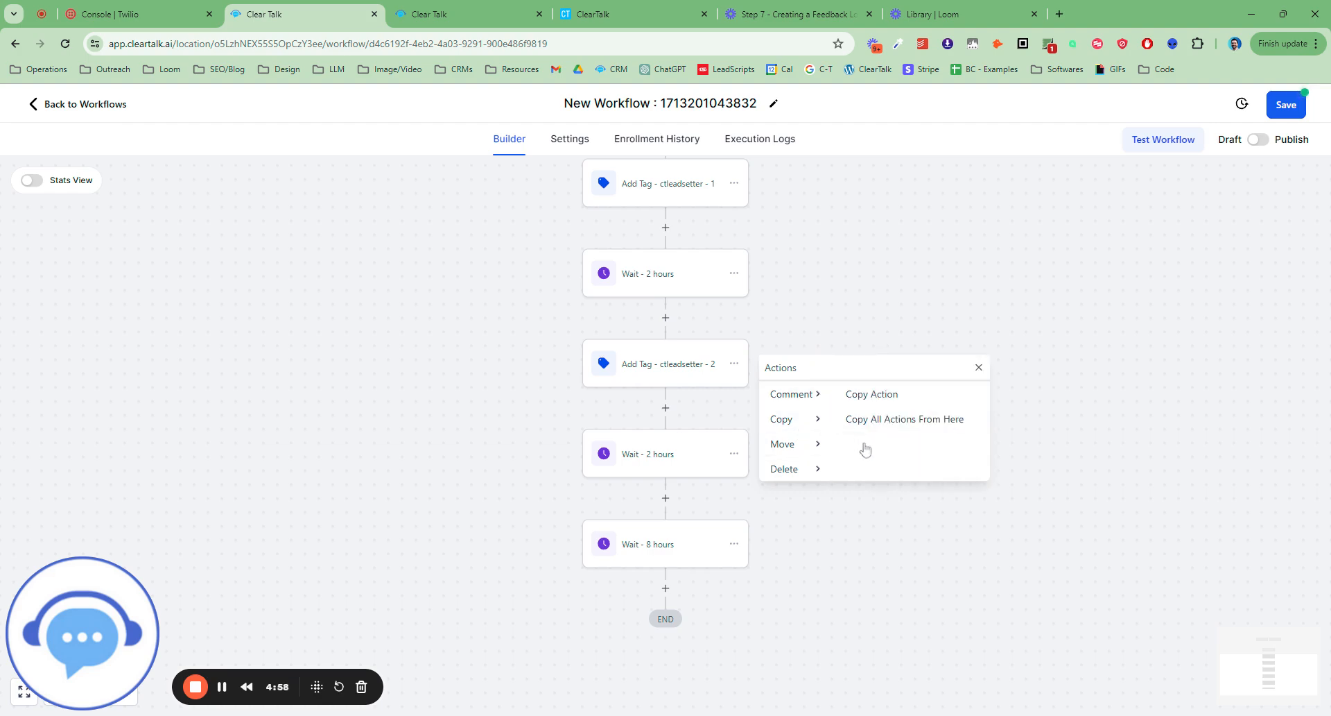
left_click(871, 401)
left_click(662, 585)
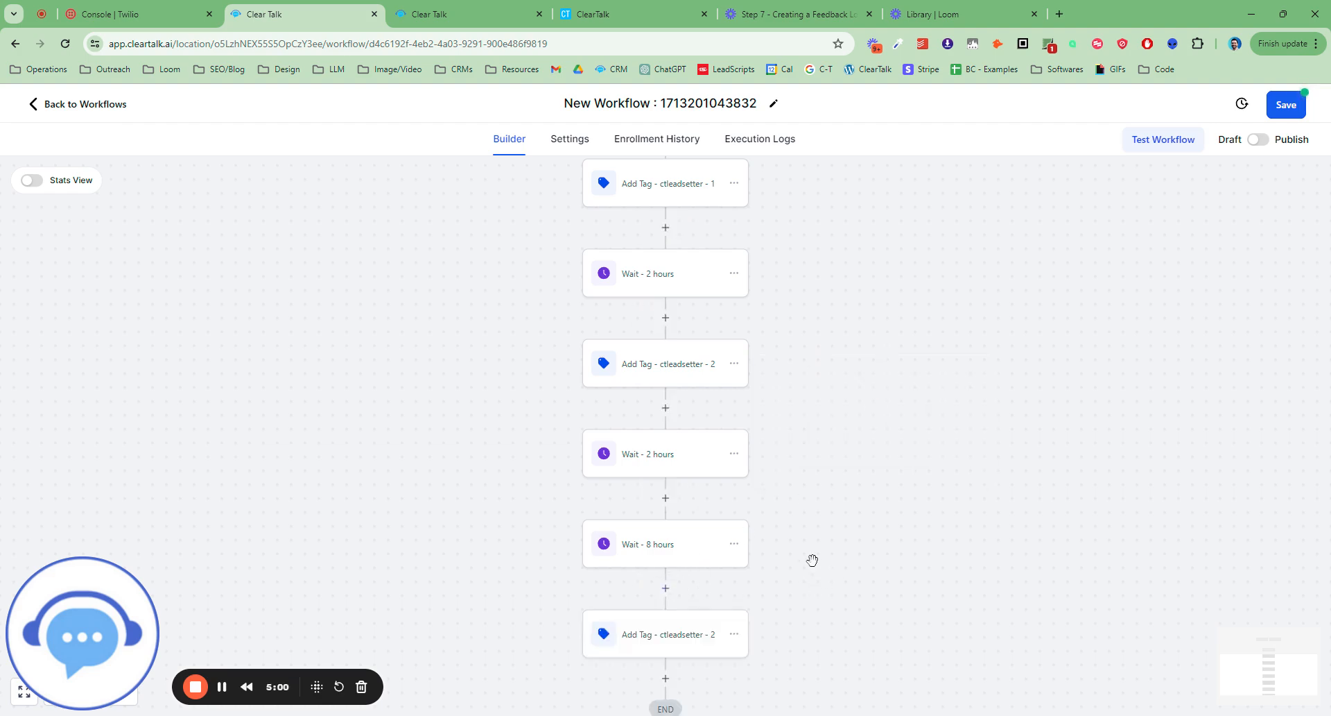
Rename the pasted tag action at the end as "Add Tag - ctleadsetter - 3" and save the action.
scroll(804, 562, "down", 1)
left_click(725, 568)
left_click(1066, 281)
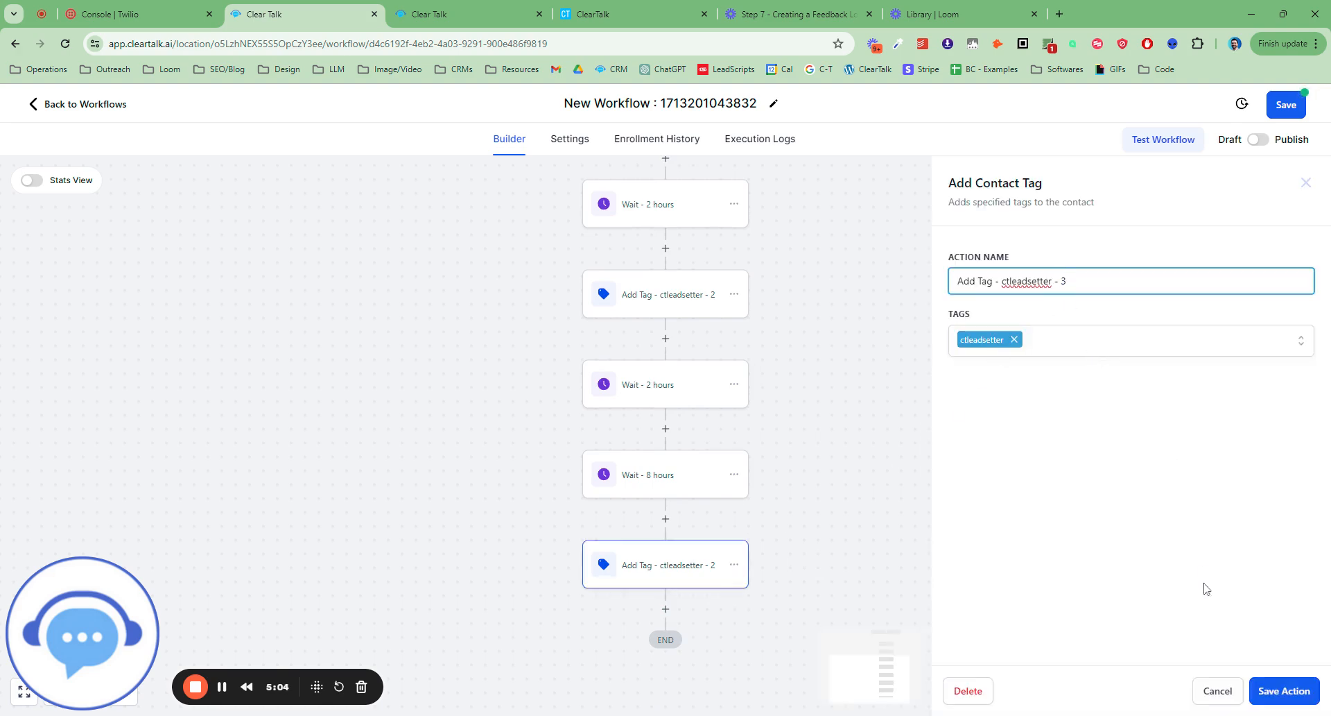
left_click(1295, 693)
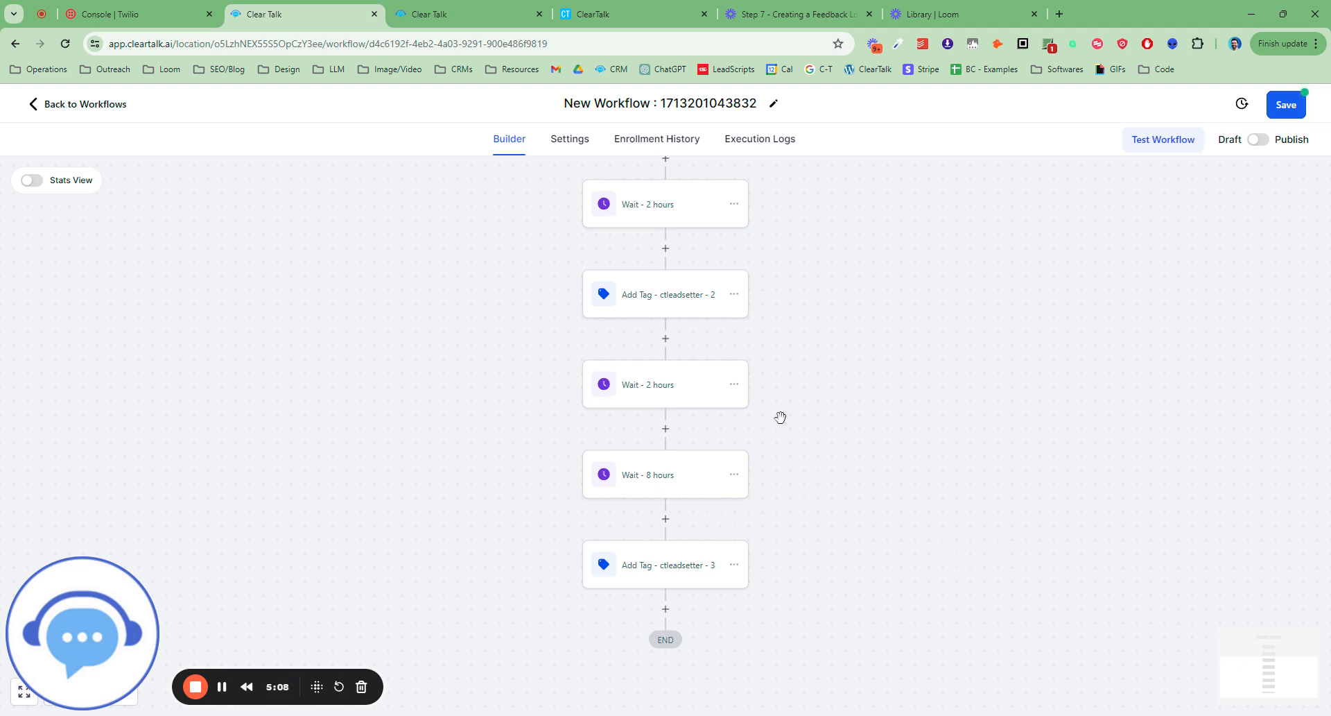
Save the workflow and dismiss the notification.
scroll(846, 424, "up", 1)
left_click(1287, 107)
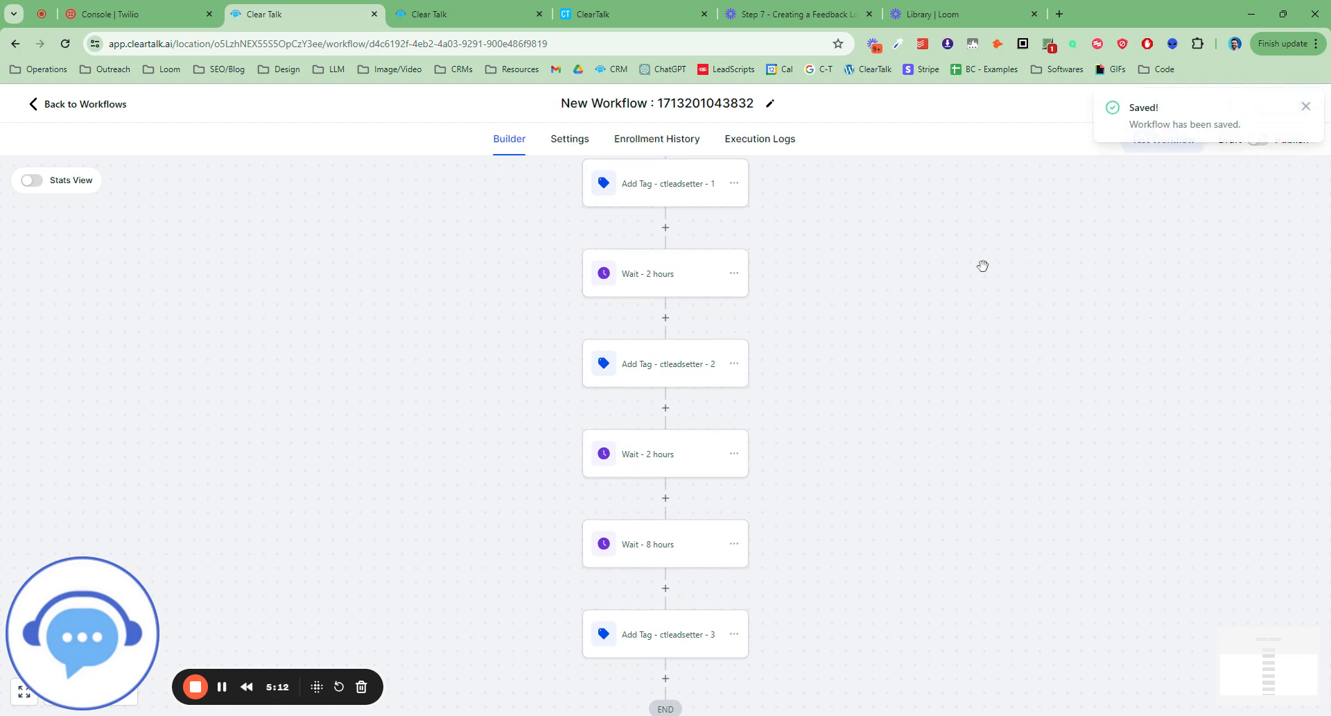
left_click(1303, 109)
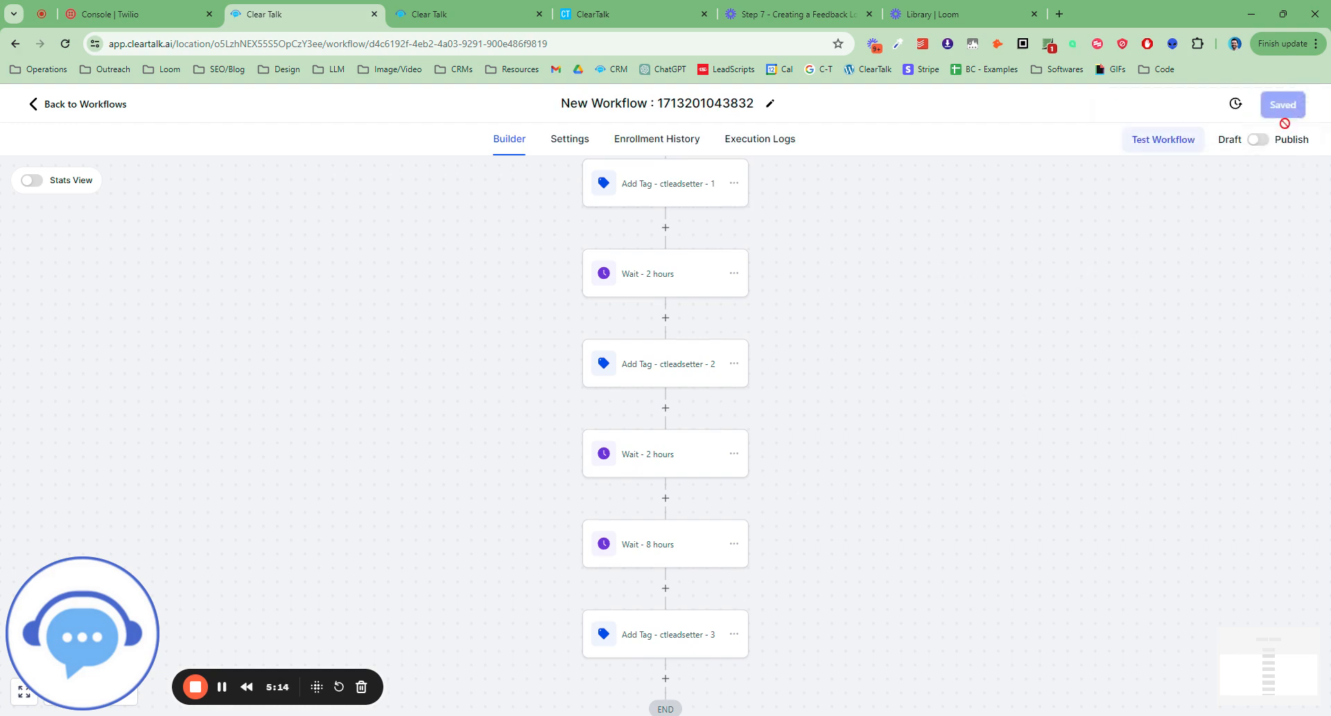
Review the whole workflow from the Facebook lead form trigger through the waits to the third ctleadsetter tag action.
scroll(672, 394, "up", 1)
scroll(719, 428, "up", 2)
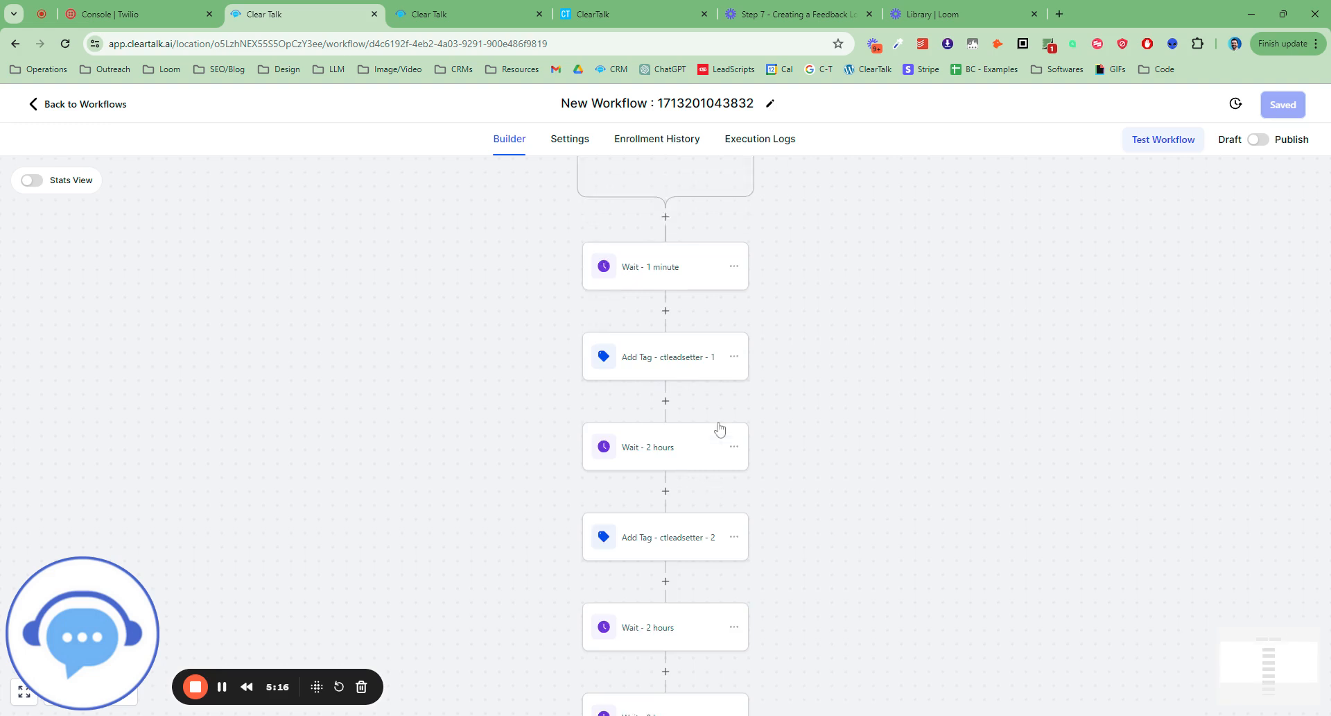
scroll(716, 419, "down", 4)
scroll(698, 412, "down", 1)
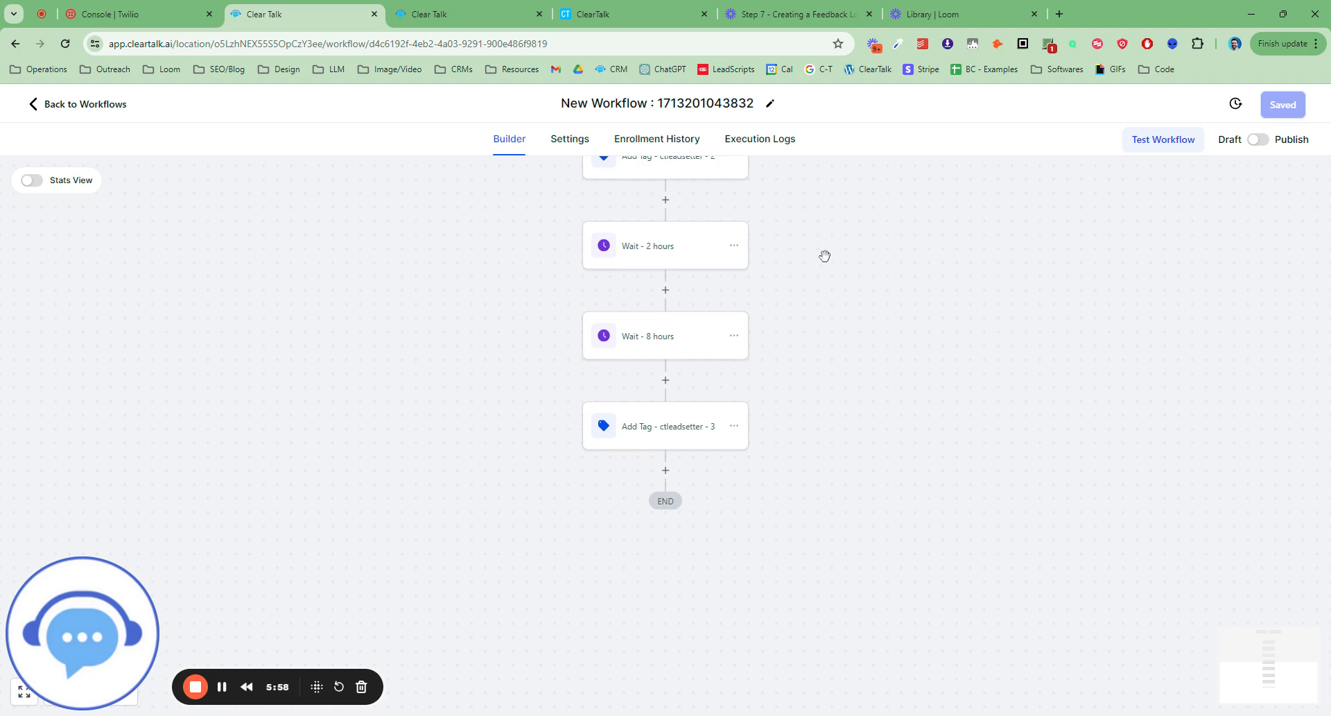
scroll(834, 362, "down", 1)
scroll(834, 362, "up", 5)
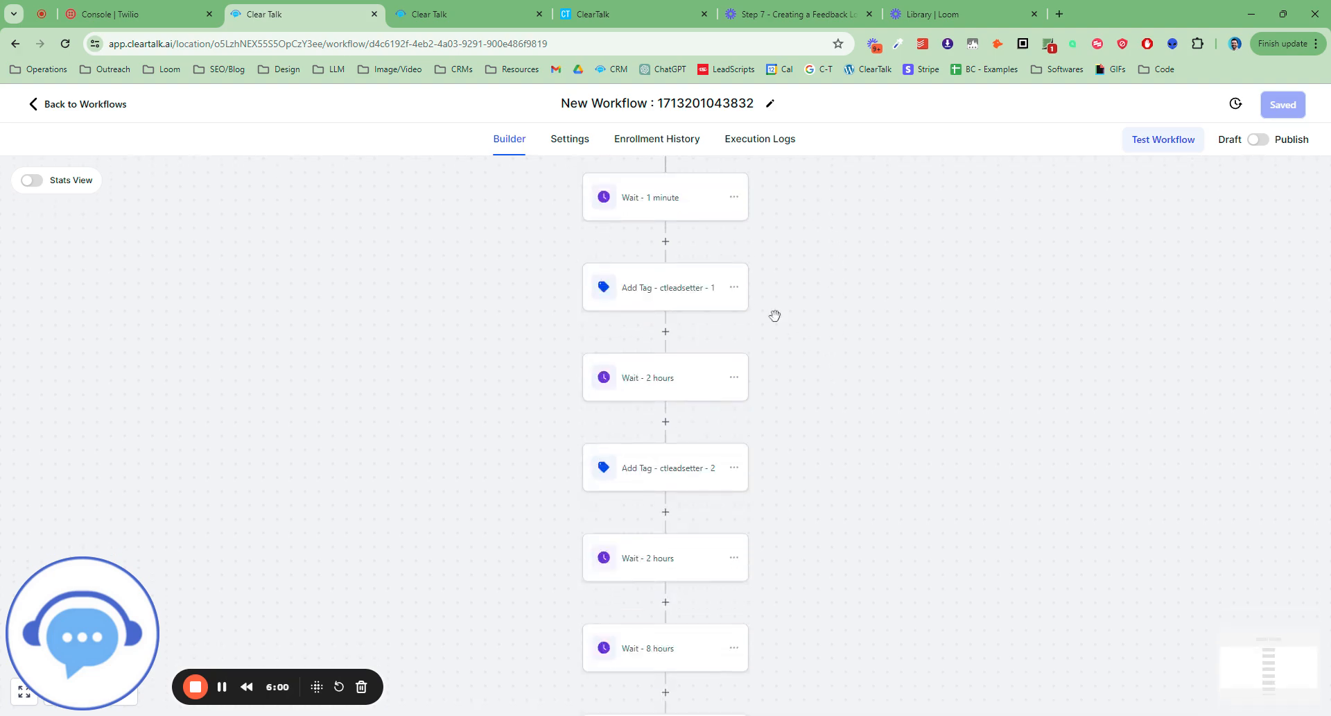
scroll(784, 331, "up", 2)
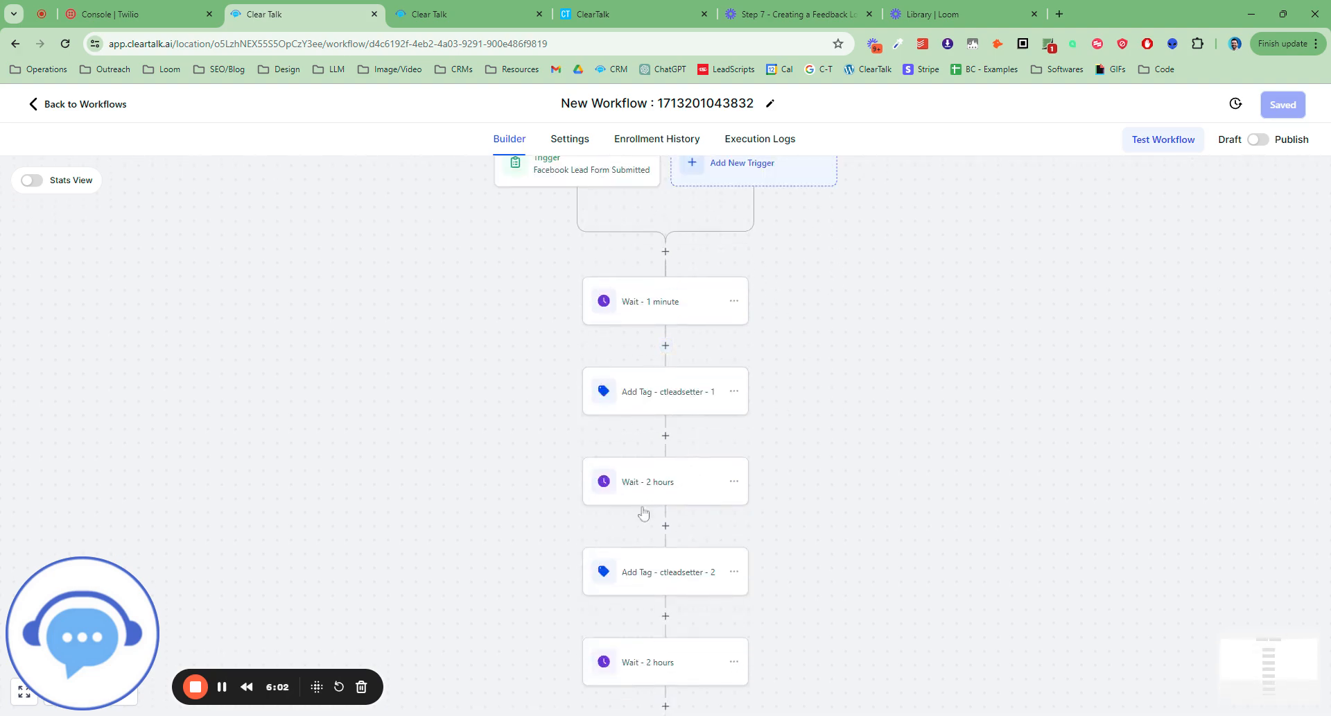
scroll(641, 511, "down", 1)
scroll(749, 523, "down", 1)
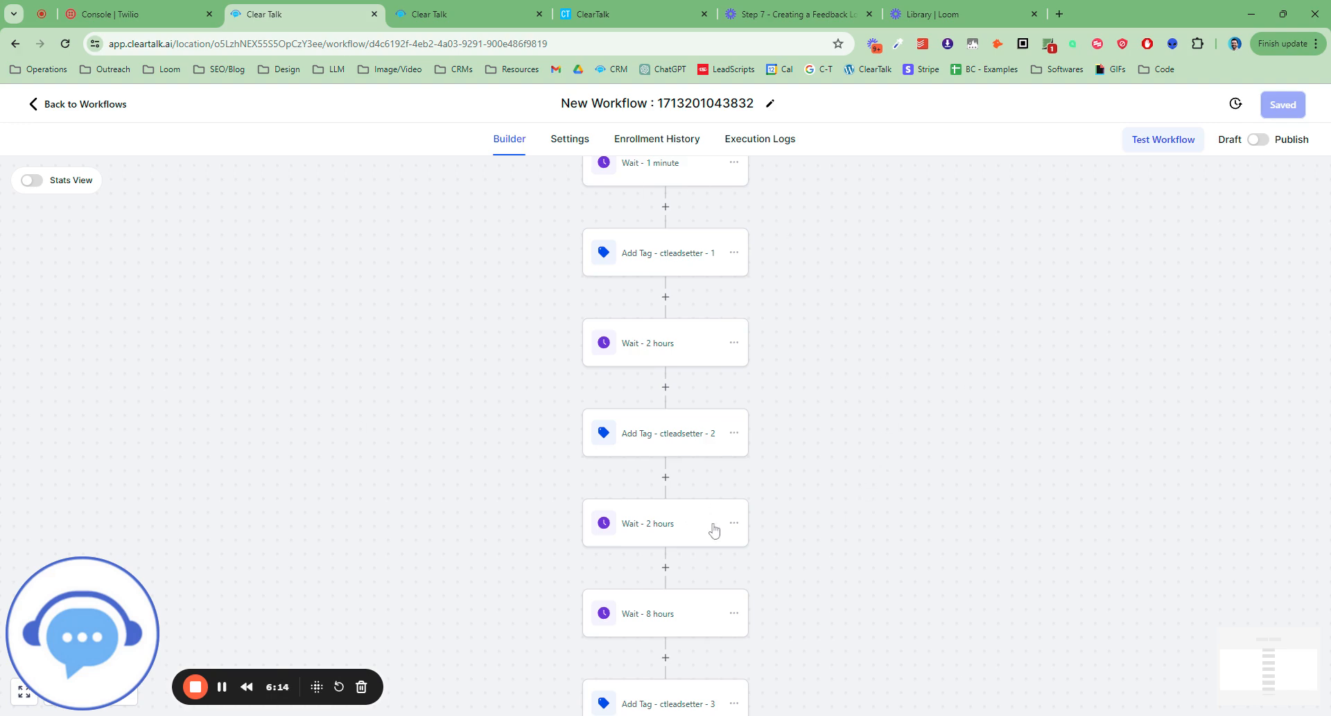
scroll(862, 498, "down", 1)
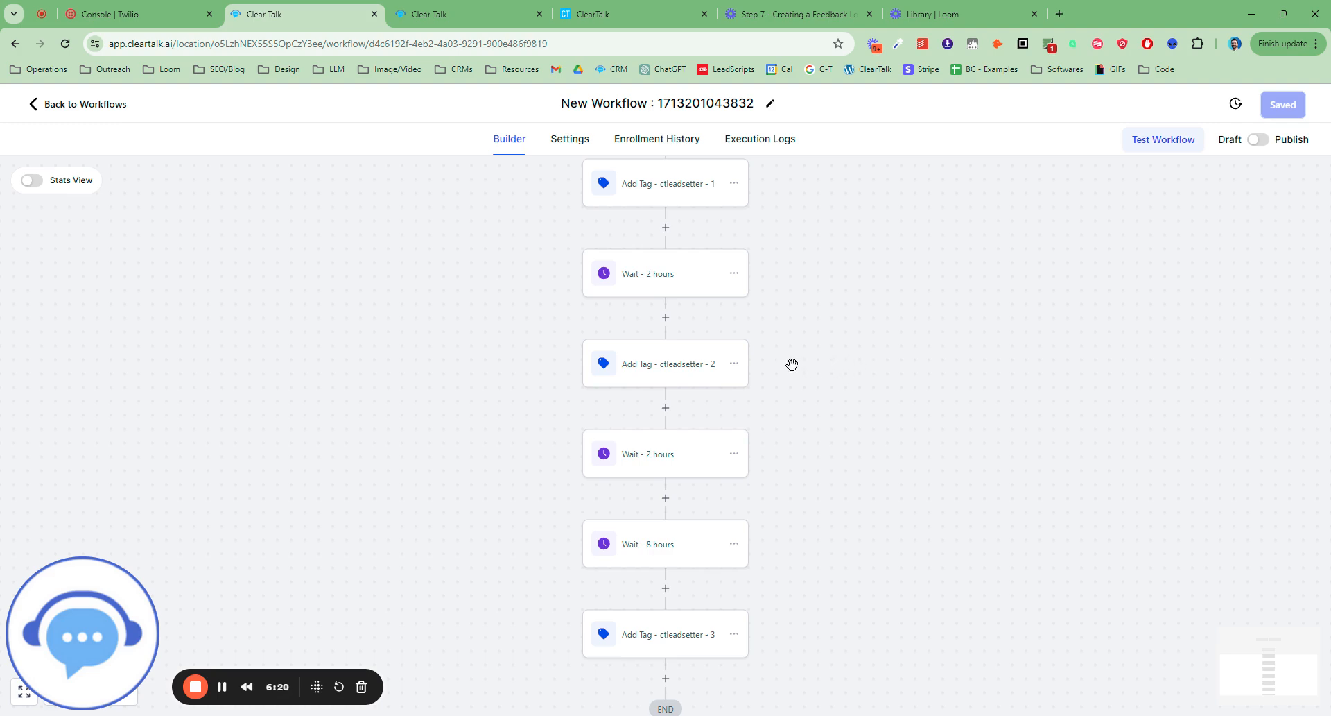
scroll(793, 381, "down", 1)
scroll(800, 401, "up", 6)
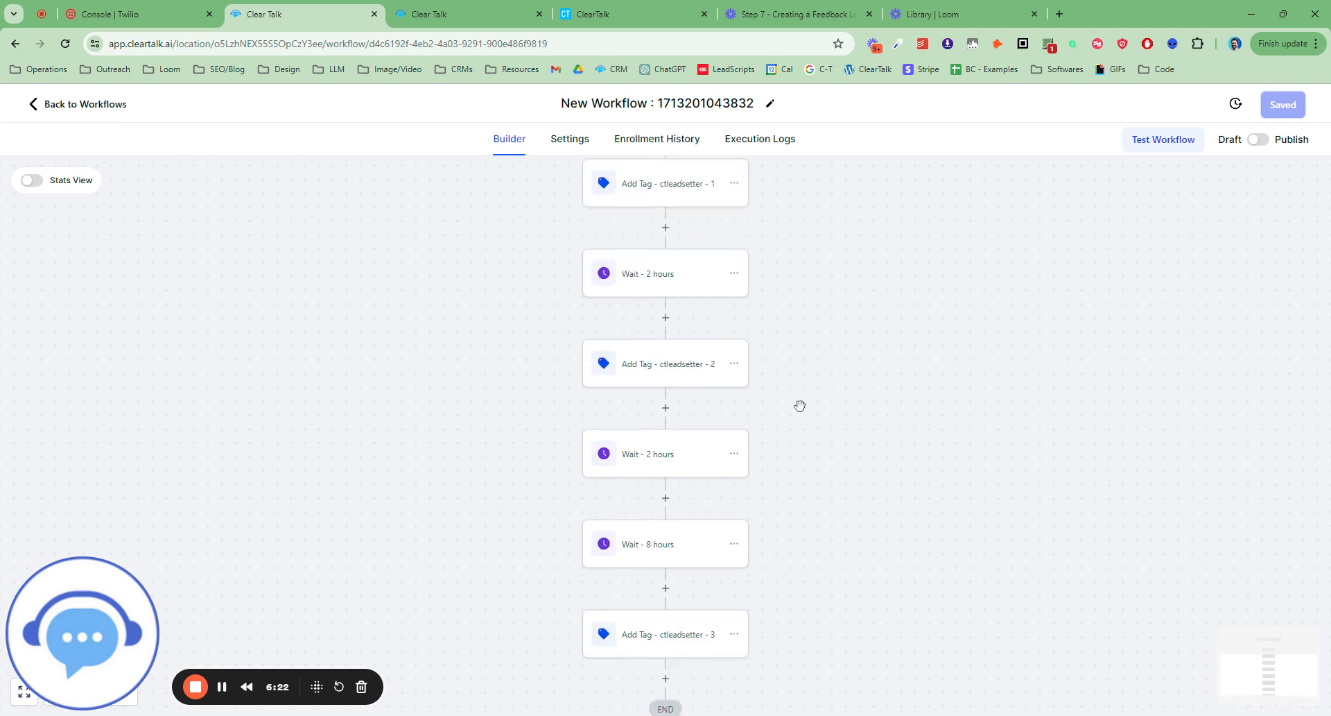